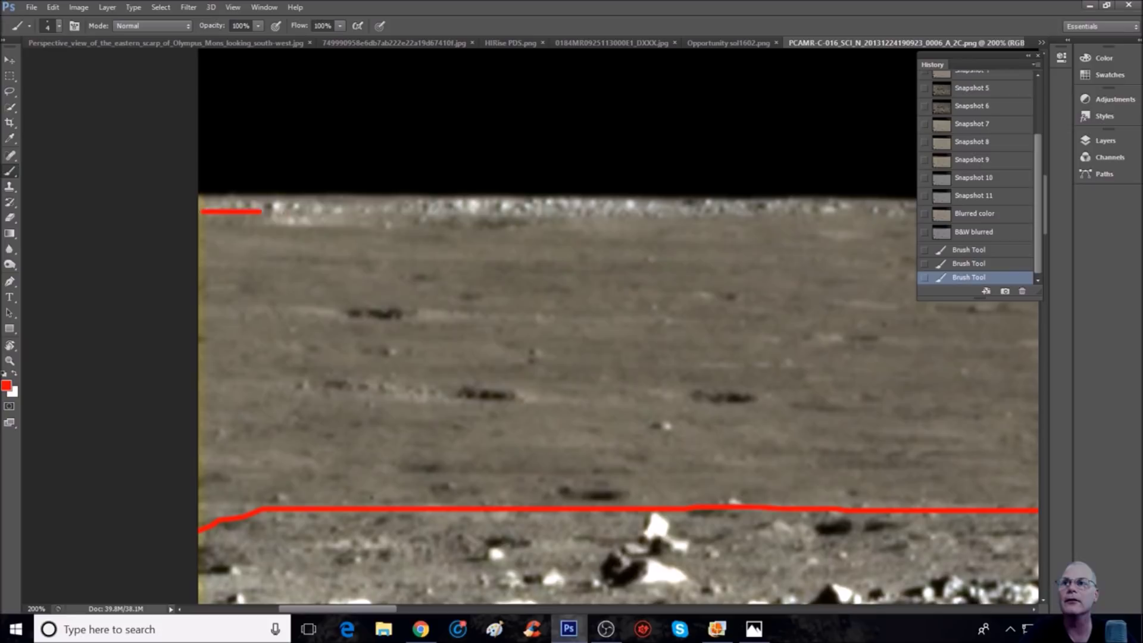
Trace a red brush line along the lower edge of the bright horizon band, from the image's edge to the slope's far end
drag(599, 220, 632, 217)
drag(520, 218, 581, 219)
drag(738, 217, 802, 211)
drag(878, 212, 908, 223)
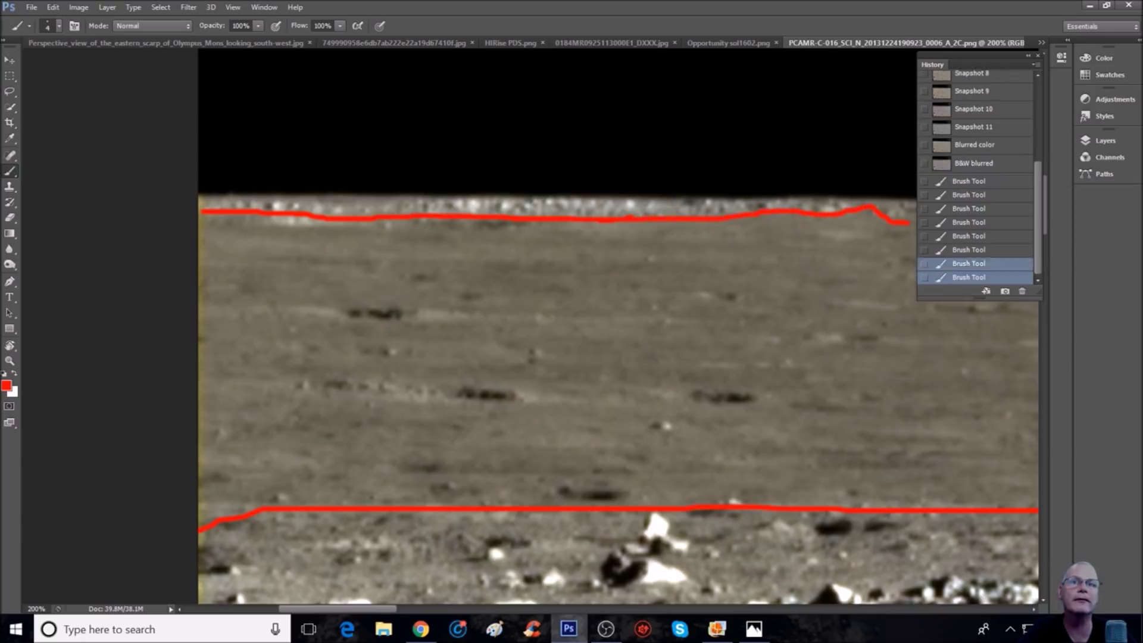
drag(395, 609, 483, 605)
drag(320, 219, 411, 221)
drag(488, 214, 703, 221)
drag(772, 226, 819, 224)
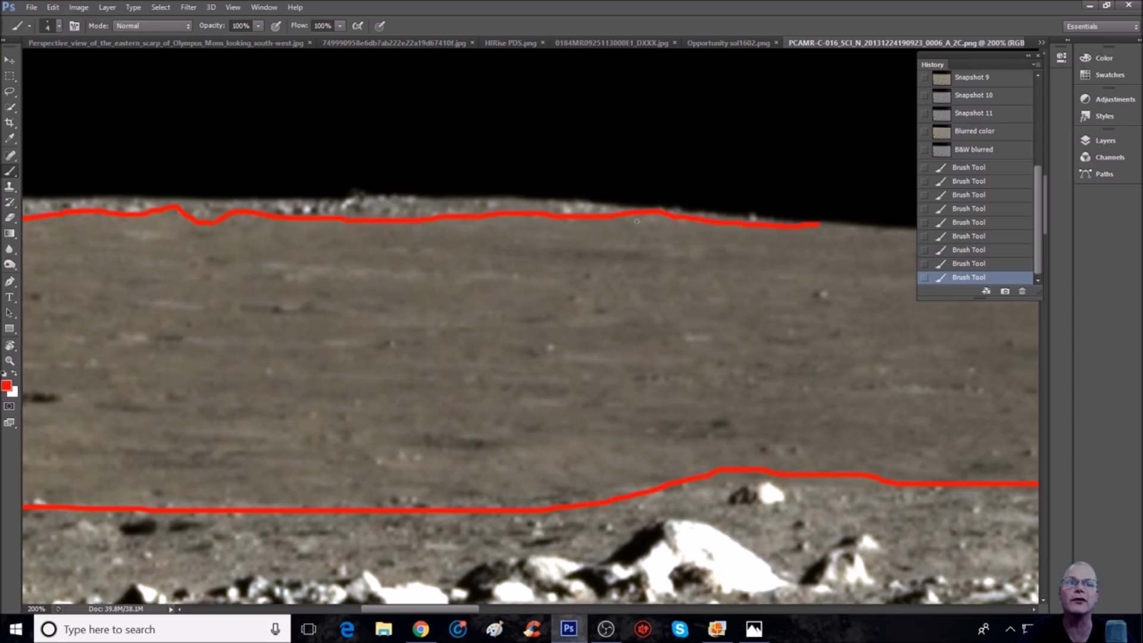
Paint a red wavy line across the plain between the horizon line and the line above the boulders
key(ctrl+minus)
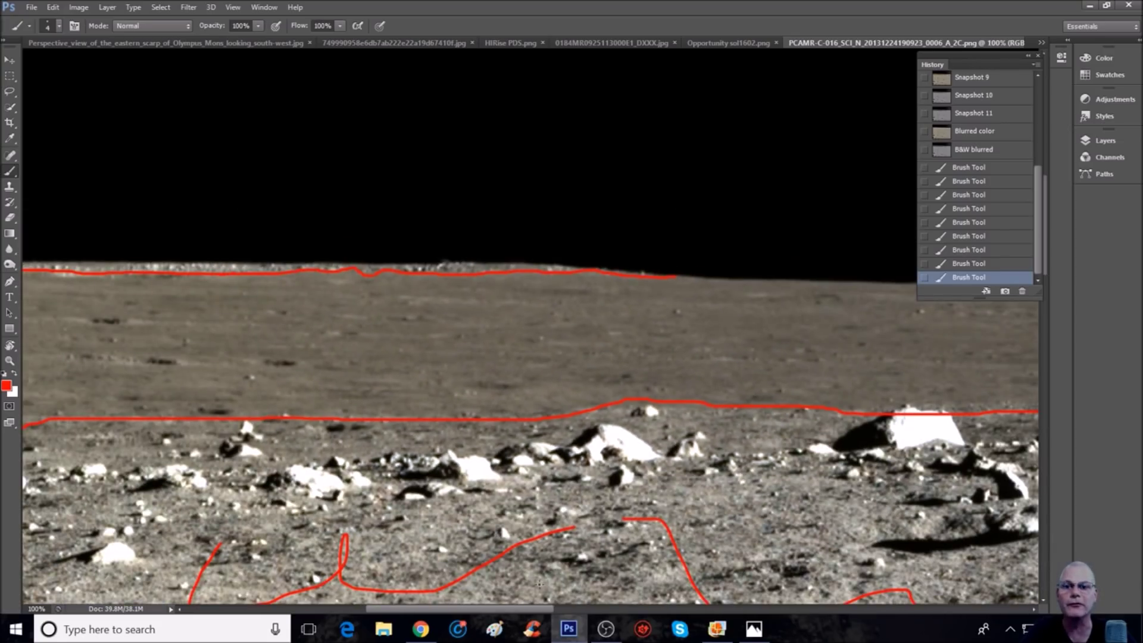
drag(526, 609, 487, 622)
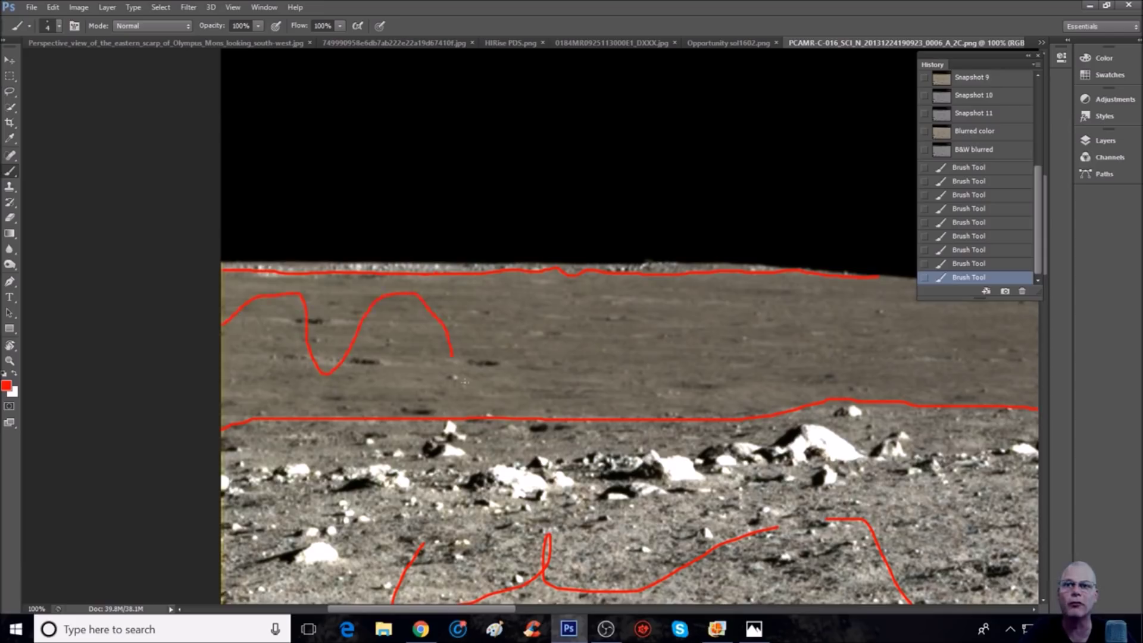
mouse_move(882, 332)
mouse_down()
mouse_move(952, 364)
mouse_move(976, 357)
mouse_up()
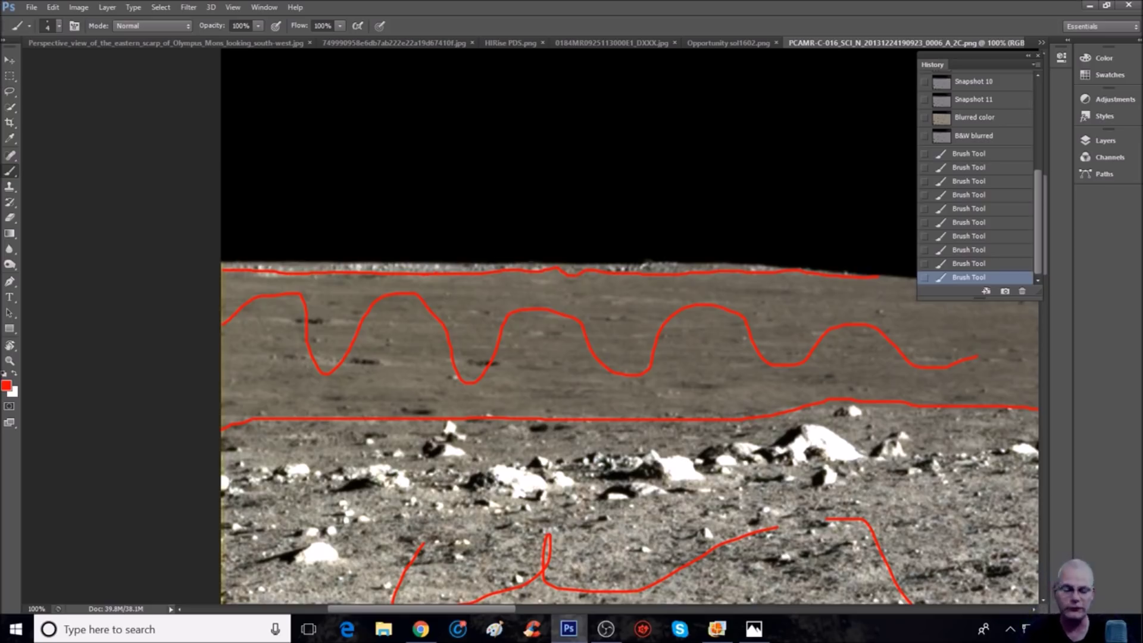
Restore Snapshot 2 and outline the bright horizon band with an elongated red brush loop
drag(1040, 206, 1000, 129)
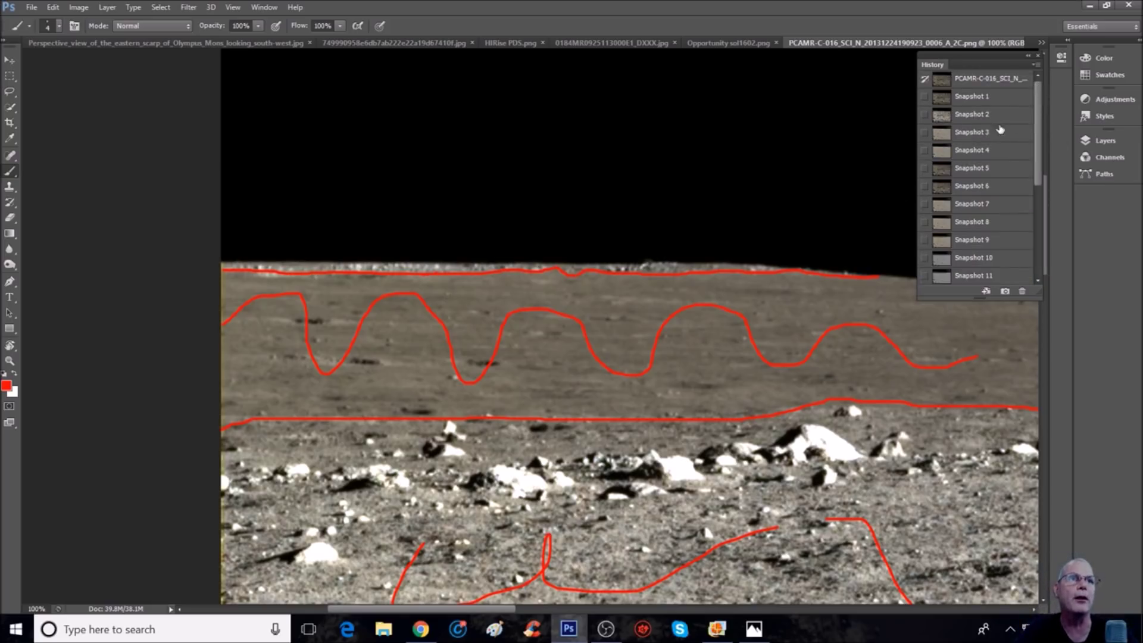
click(988, 114)
mouse_move(244, 248)
mouse_down()
mouse_move(221, 252)
mouse_move(226, 271)
mouse_move(305, 284)
mouse_up()
mouse_move(853, 269)
mouse_down()
mouse_move(803, 256)
mouse_move(664, 240)
mouse_move(222, 251)
mouse_up()
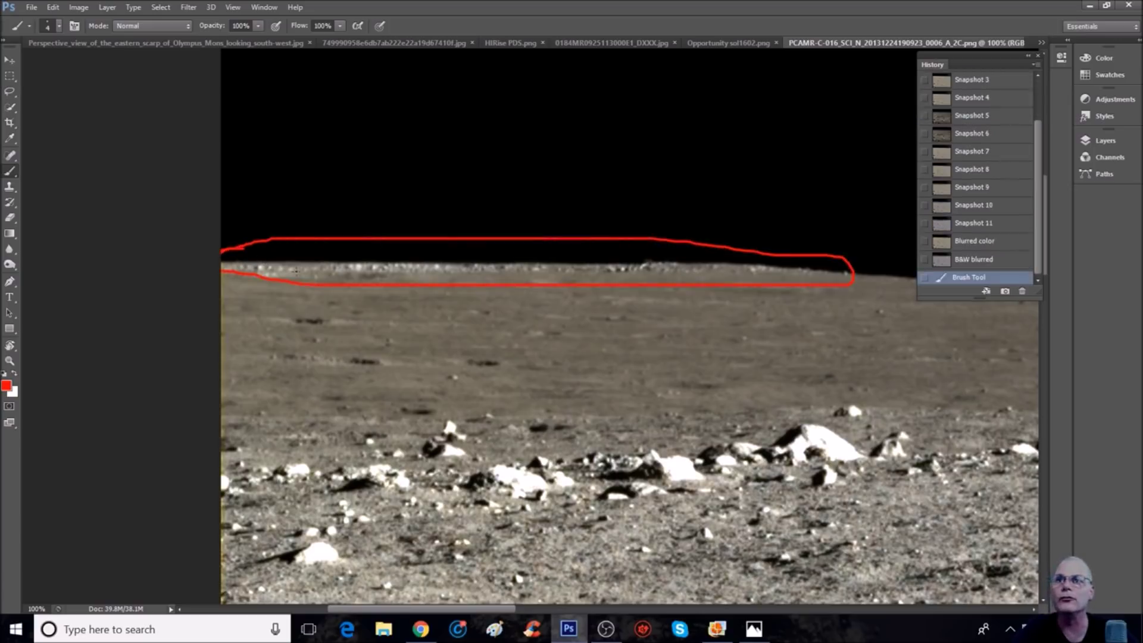
Set the Burn tool's brush size to 14 and darken parts of the bright horizon band and a patch of the plain below it
key(ctrl+plus)
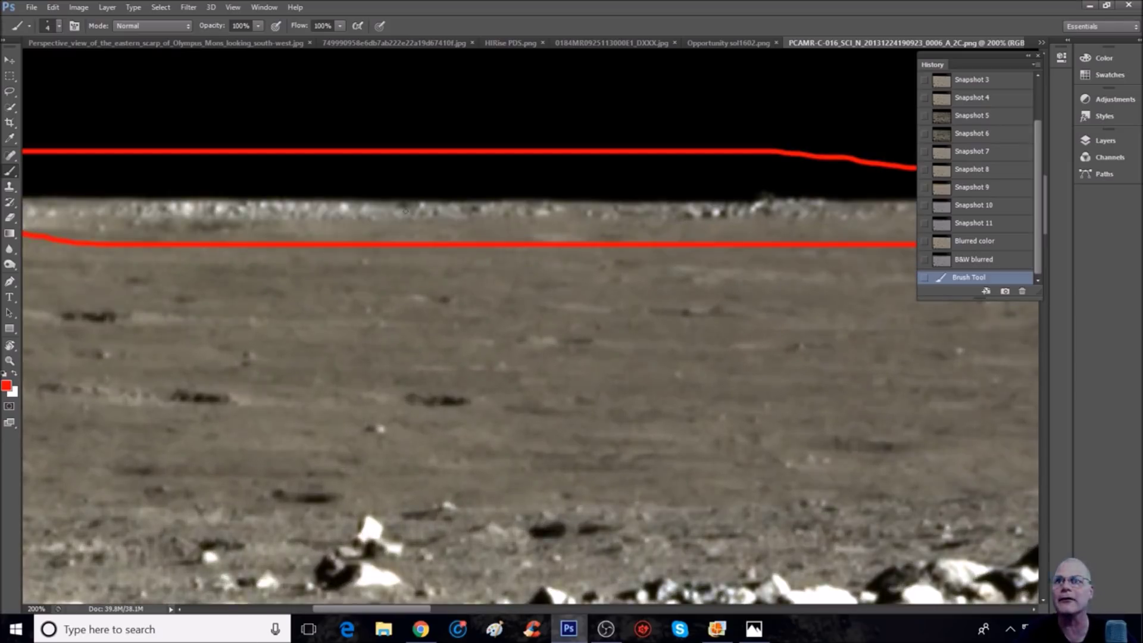
click(10, 263)
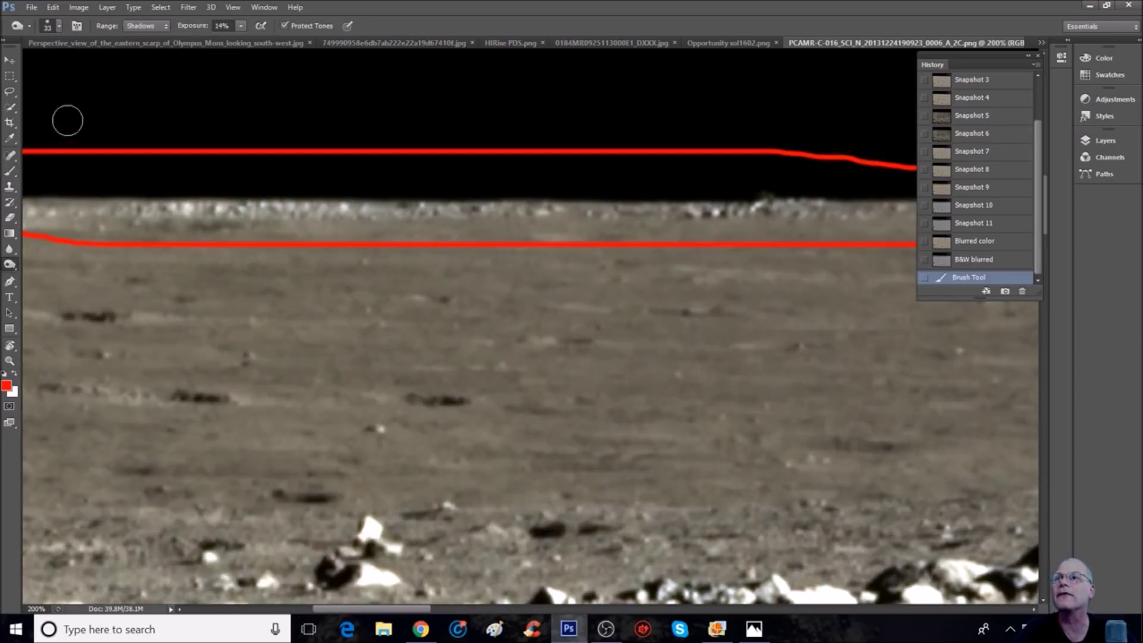
click(60, 27)
drag(24, 61, 19, 62)
click(264, 206)
drag(220, 206, 304, 209)
drag(309, 209, 520, 209)
drag(232, 203, 98, 220)
mouse_move(324, 294)
mouse_down()
mouse_move(238, 295)
mouse_move(250, 271)
mouse_move(209, 257)
mouse_up()
mouse_move(322, 258)
mouse_down()
mouse_move(280, 250)
mouse_move(211, 277)
mouse_move(268, 301)
mouse_move(277, 325)
mouse_move(244, 336)
mouse_move(348, 348)
mouse_move(356, 292)
mouse_up()
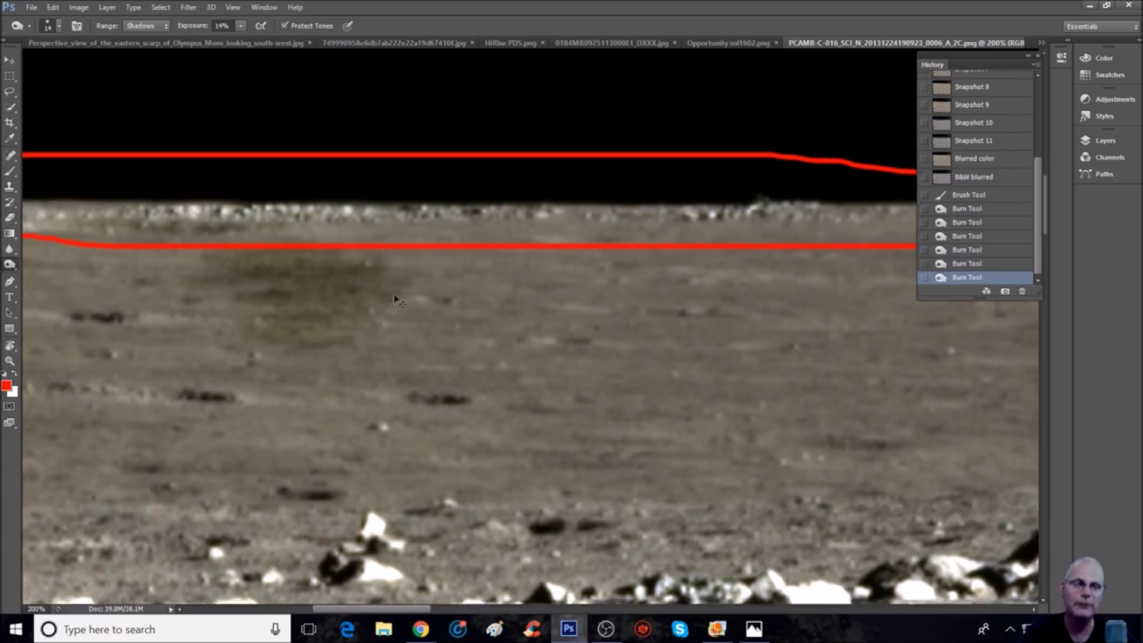
Restore Snapshot 9, loop part of the pale horizon band with the red brush, and paint a red line across the golden plain
key(ctrl+minus)
click(1002, 104)
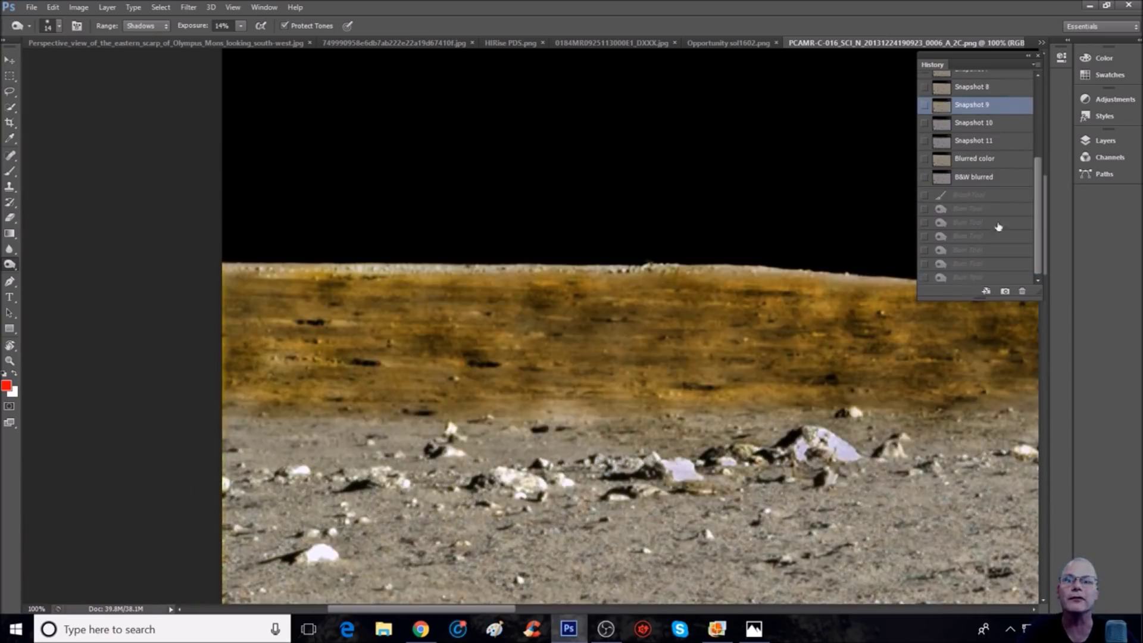
key(ctrl+plus)
key(ctrl+plus)
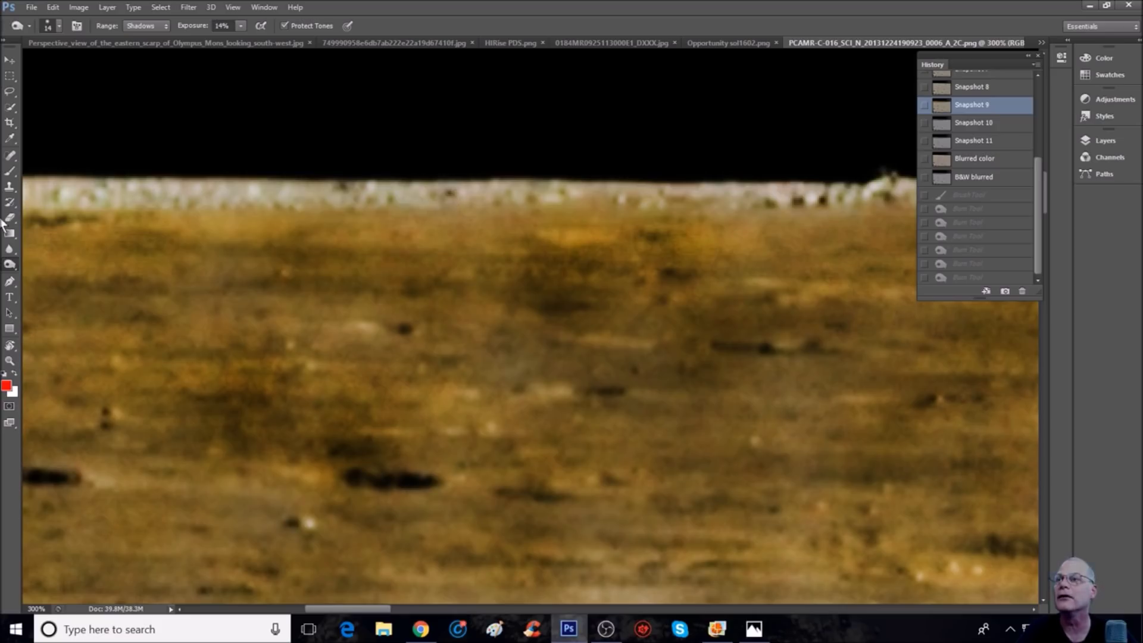
click(9, 170)
mouse_move(179, 162)
mouse_down()
mouse_move(59, 184)
mouse_move(497, 224)
mouse_up()
mouse_move(577, 224)
mouse_down()
mouse_move(905, 210)
mouse_move(95, 158)
mouse_up()
drag(237, 351, 725, 443)
Paint loose red brush lines across the grey foreground below the rocks and a curved one over the golden plain
key(ctrl+minus)
key(ctrl+minus)
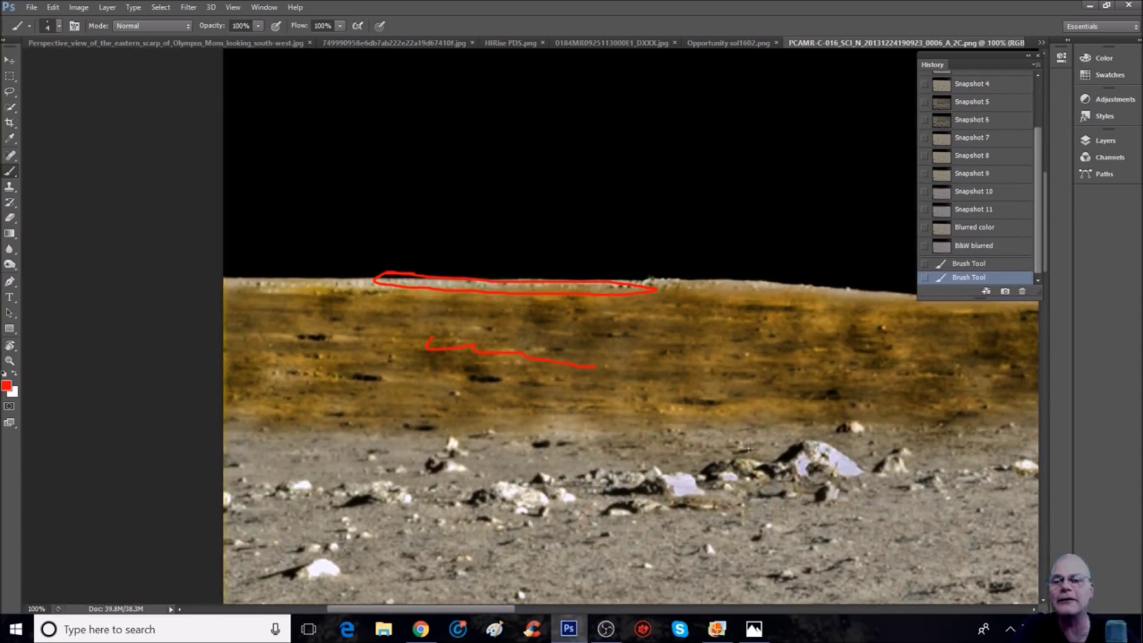
scroll(746, 448, down, 5)
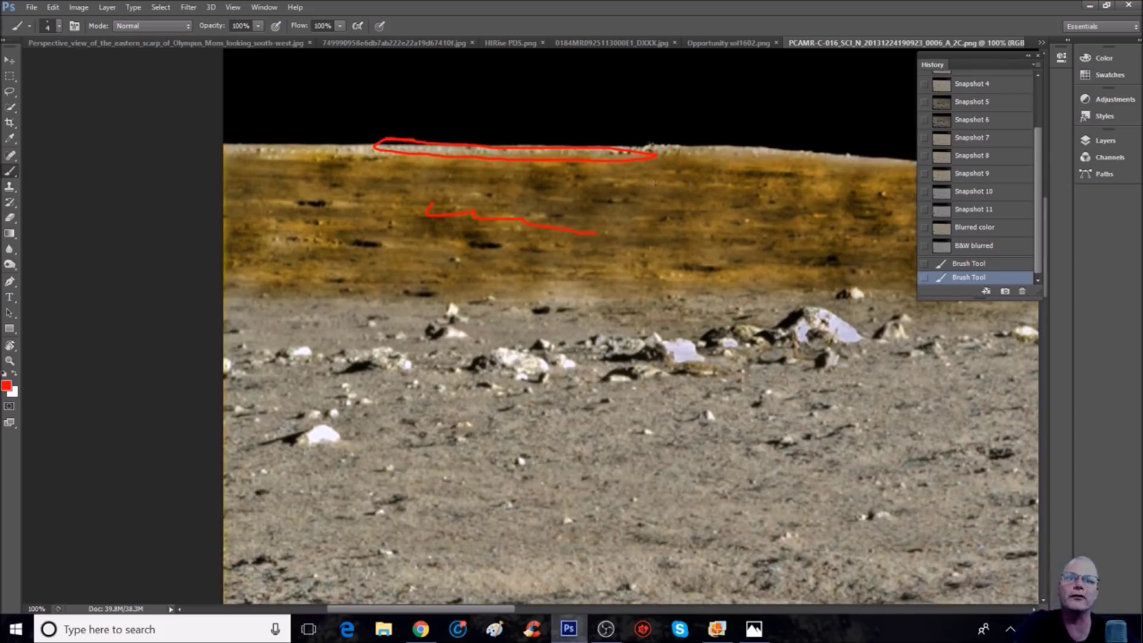
mouse_move(577, 472)
mouse_down()
mouse_move(582, 495)
mouse_move(1039, 523)
mouse_up()
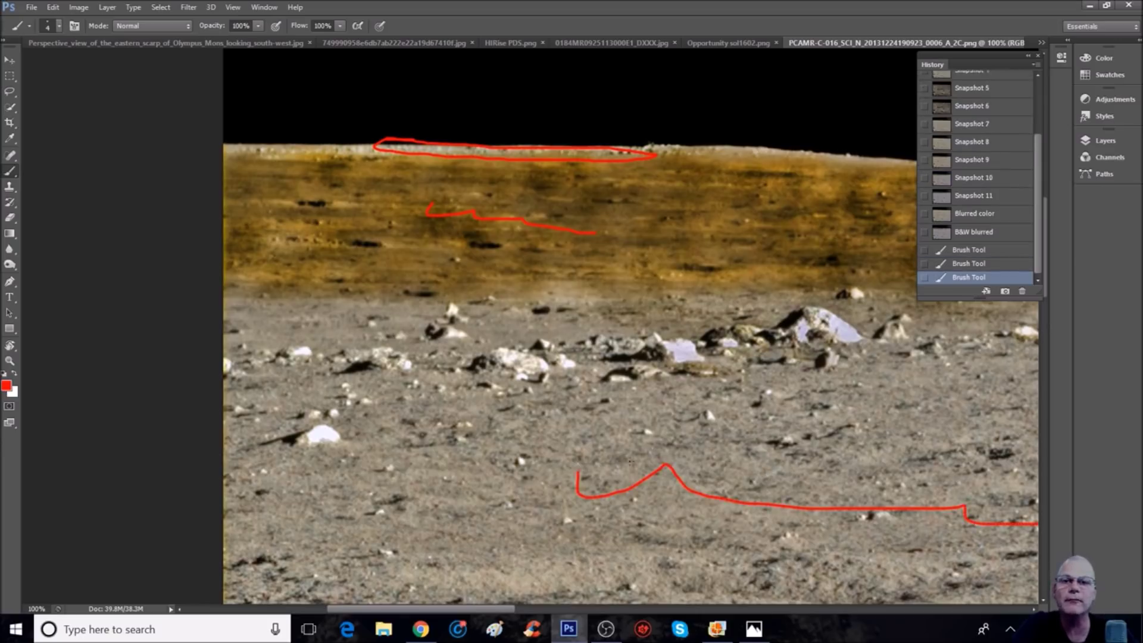
drag(782, 438, 1038, 560)
drag(1001, 511, 1039, 524)
mouse_move(243, 188)
mouse_down()
mouse_move(352, 194)
mouse_move(619, 262)
mouse_up()
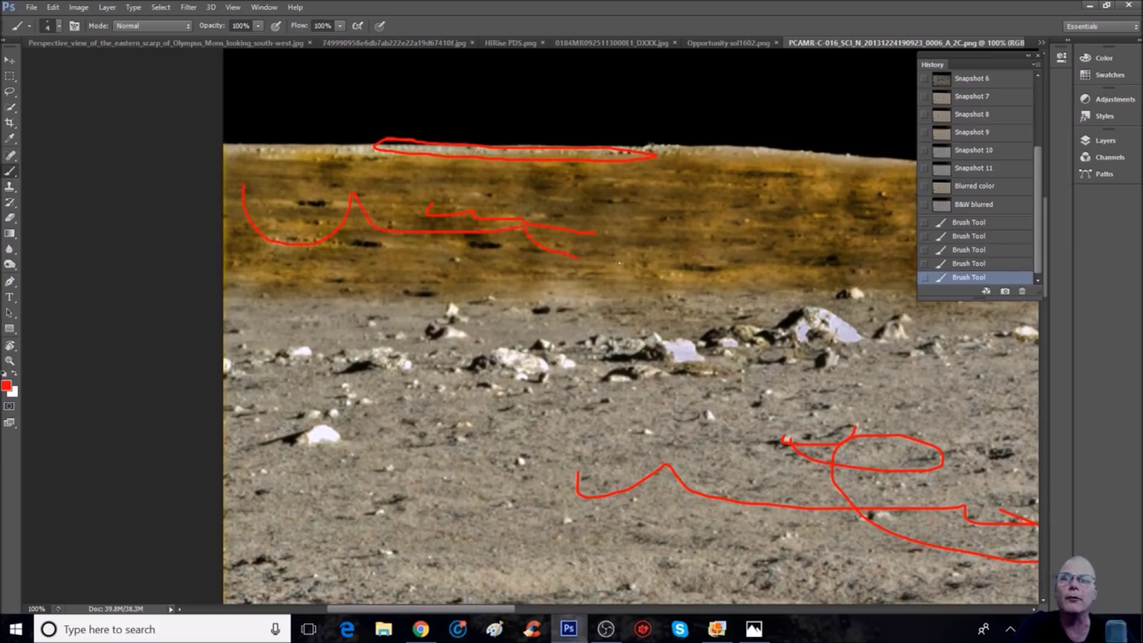
Restore Snapshot 2 and paint seven slanted red lines from the horizon band down to the near edge of the plain
scroll(991, 111, up, 5)
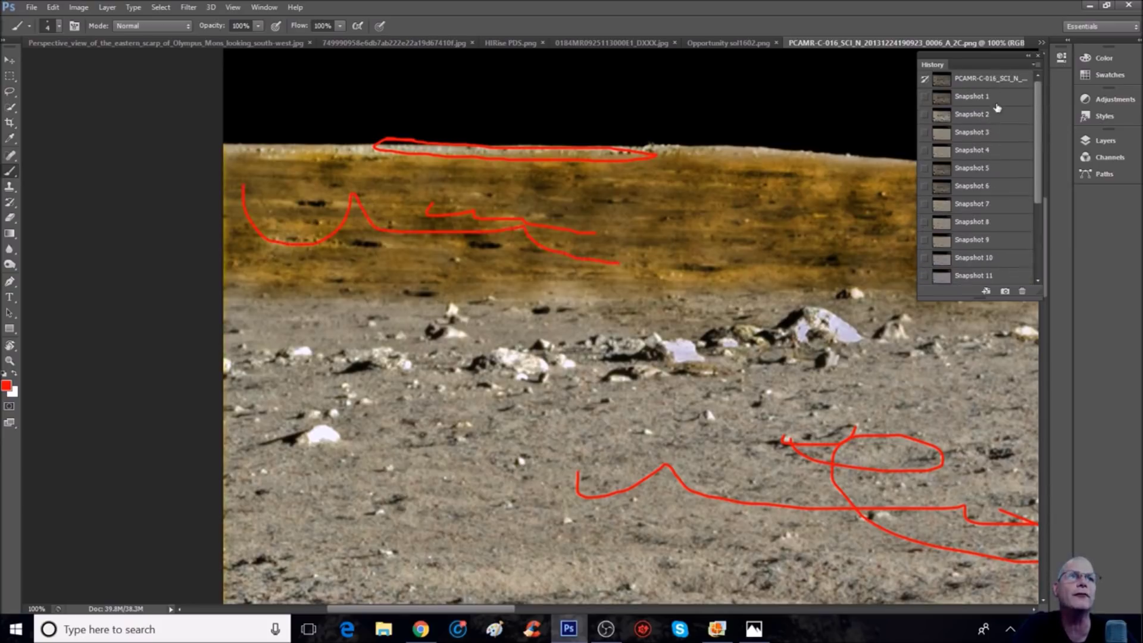
click(998, 114)
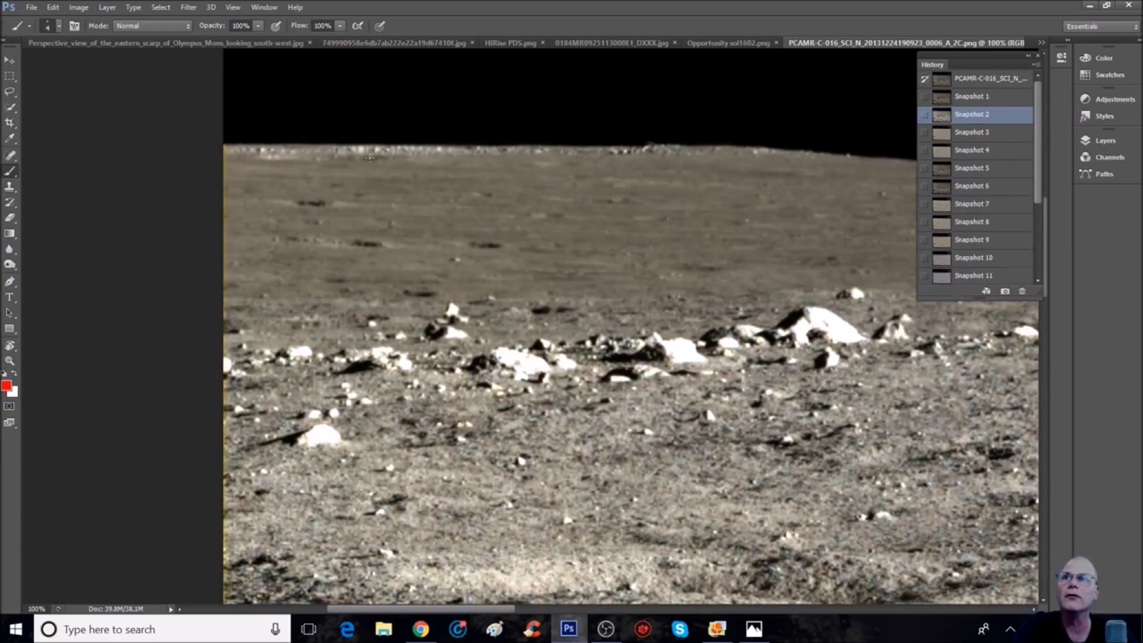
drag(356, 292, 356, 292)
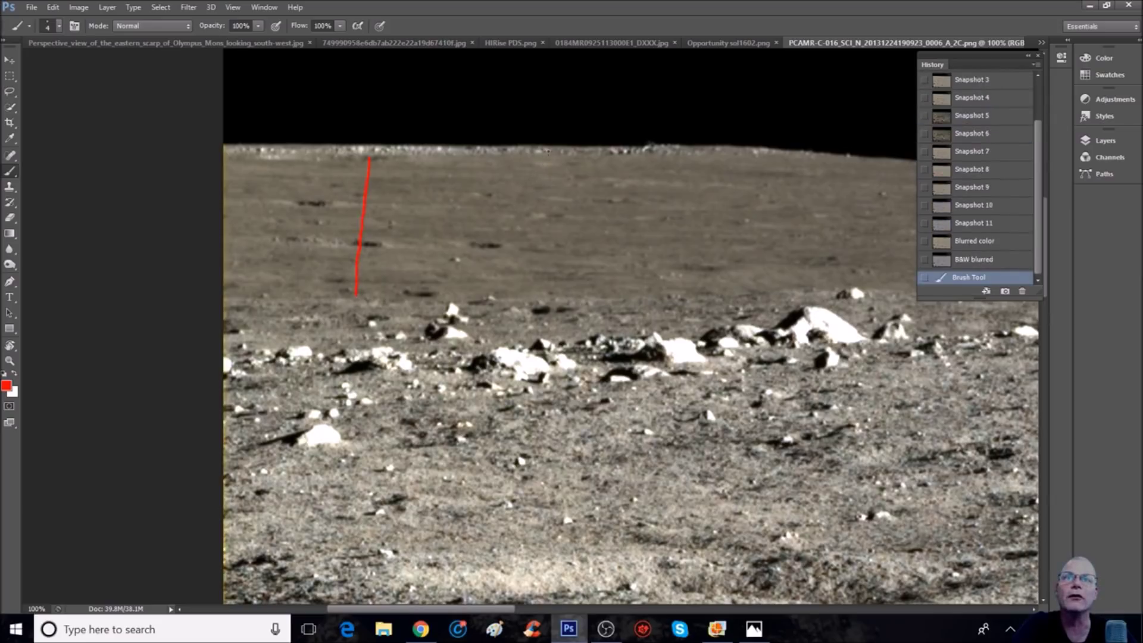
drag(524, 296, 524, 297)
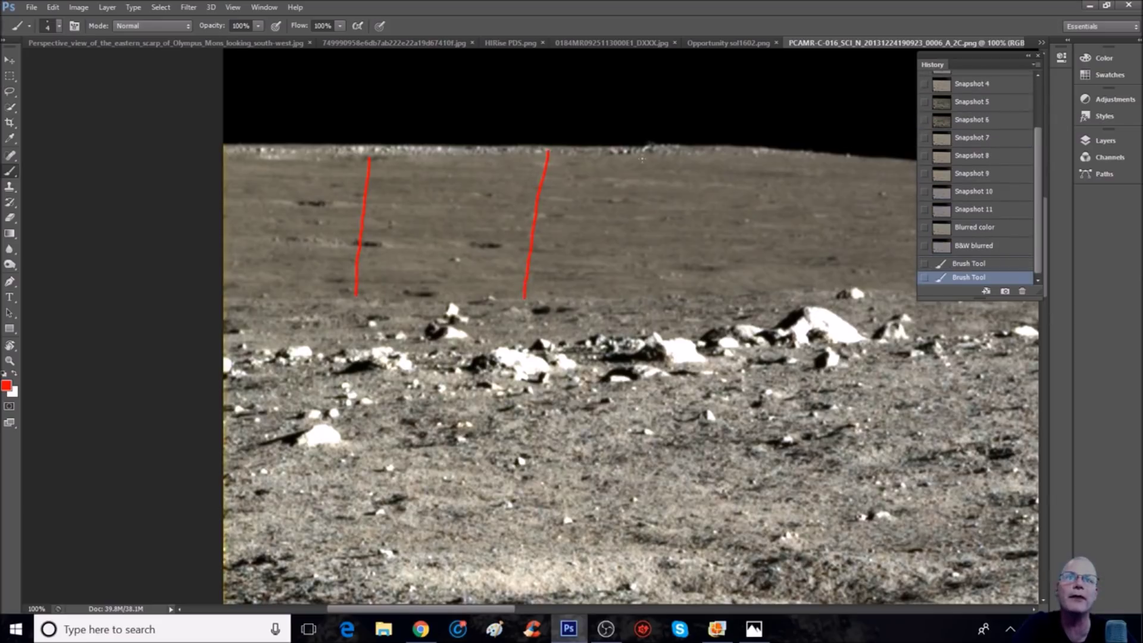
drag(625, 255, 620, 293)
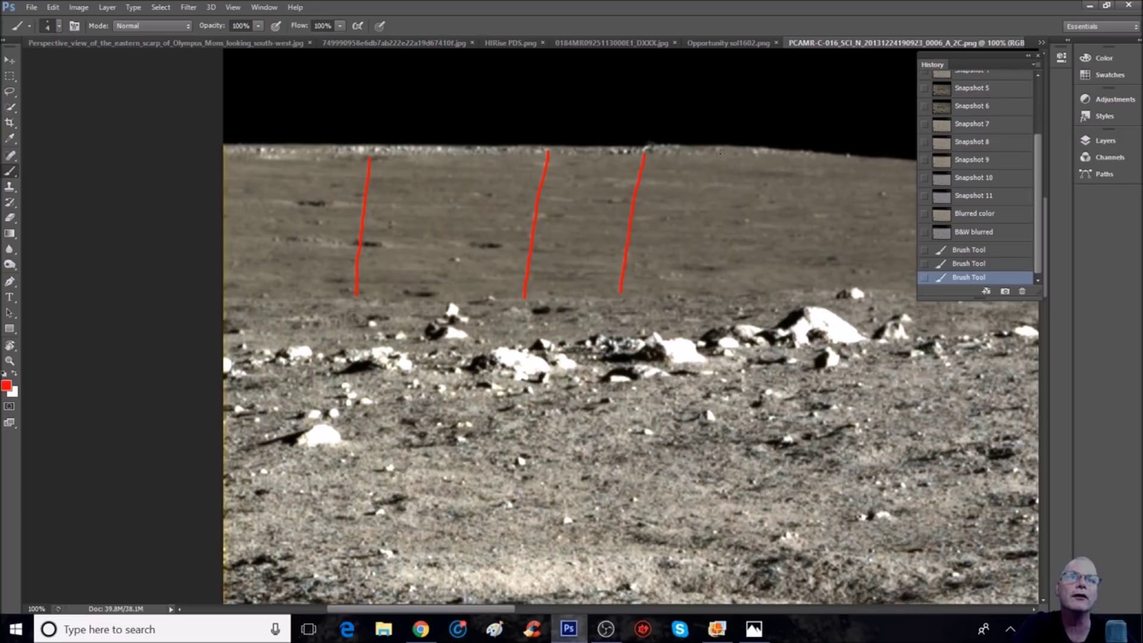
drag(690, 290, 690, 292)
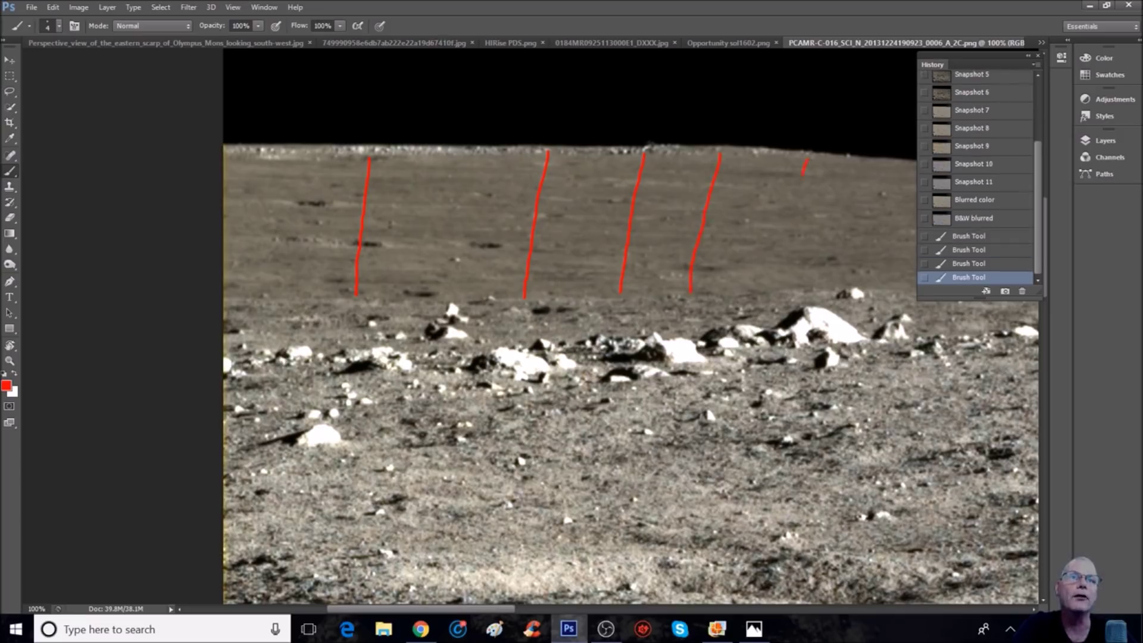
drag(778, 289, 779, 290)
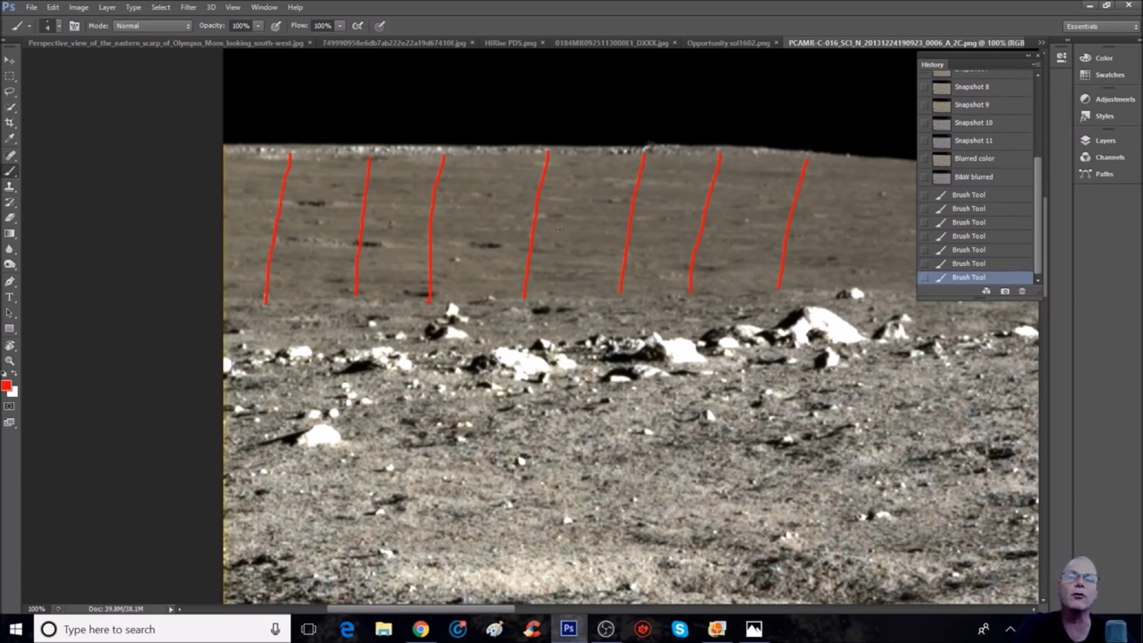
Paint a red wavy line across the foreground ground below the boulders
key(ctrl+minus)
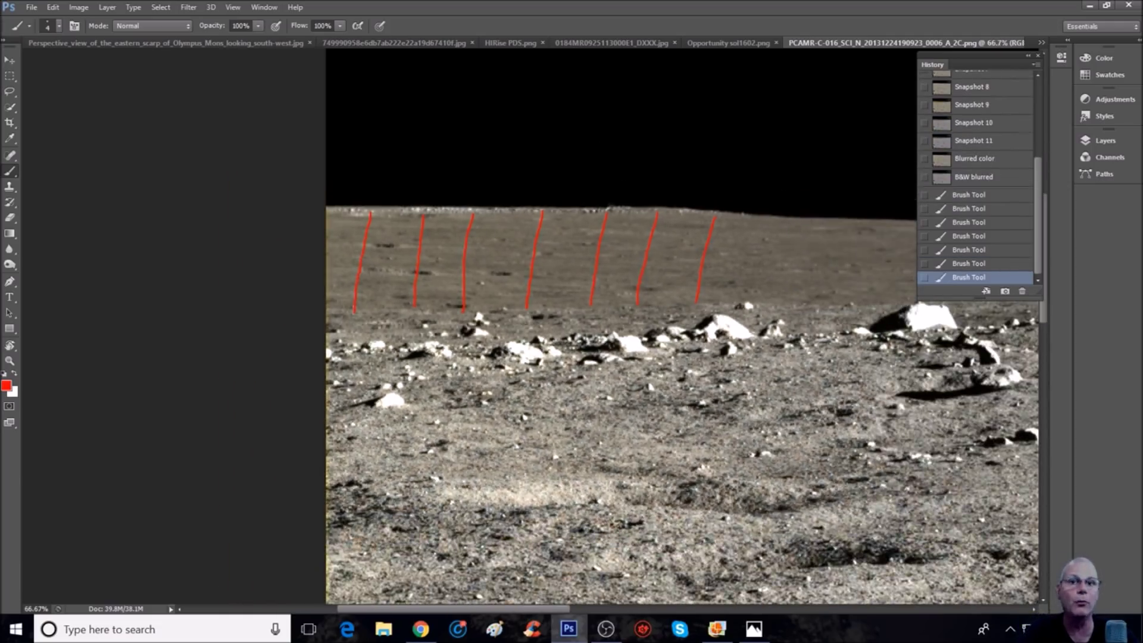
mouse_move(514, 429)
mouse_down()
mouse_move(586, 416)
mouse_move(845, 475)
mouse_move(851, 487)
mouse_up()
key(ctrl+plus)
key(ctrl+plus)
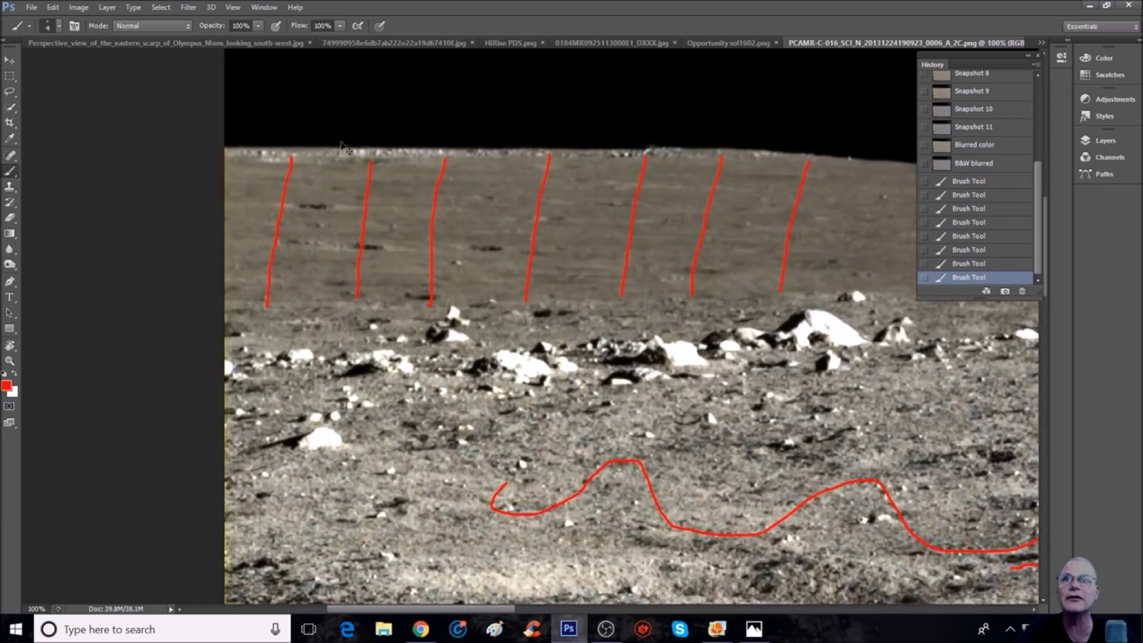
Outline the bright rocky band along the horizon with red brush strokes above the slanted lines
scroll(531, 327, up, 3)
scroll(531, 327, up, 3)
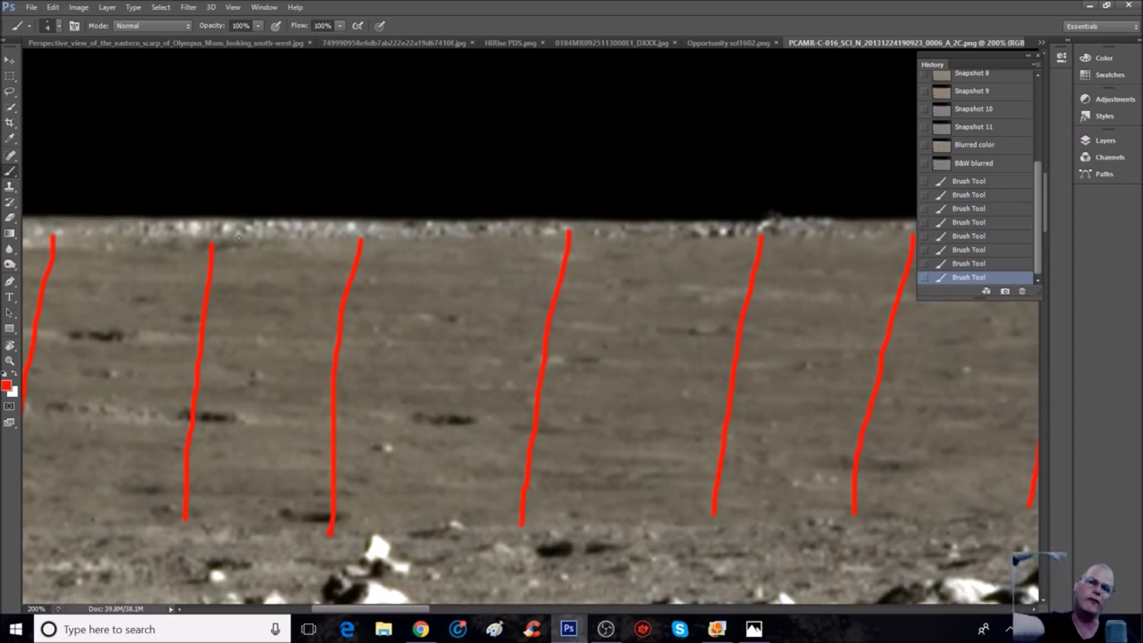
drag(165, 229, 193, 224)
drag(207, 214, 249, 219)
mouse_move(256, 217)
mouse_down()
mouse_move(344, 236)
mouse_move(523, 241)
mouse_move(809, 226)
mouse_move(747, 216)
mouse_move(89, 235)
mouse_up()
Restore Snapshot 2, circle the dark hollow at the base of the large white boulder in red, and trace the hollow's edge
scroll(808, 219, up, 4)
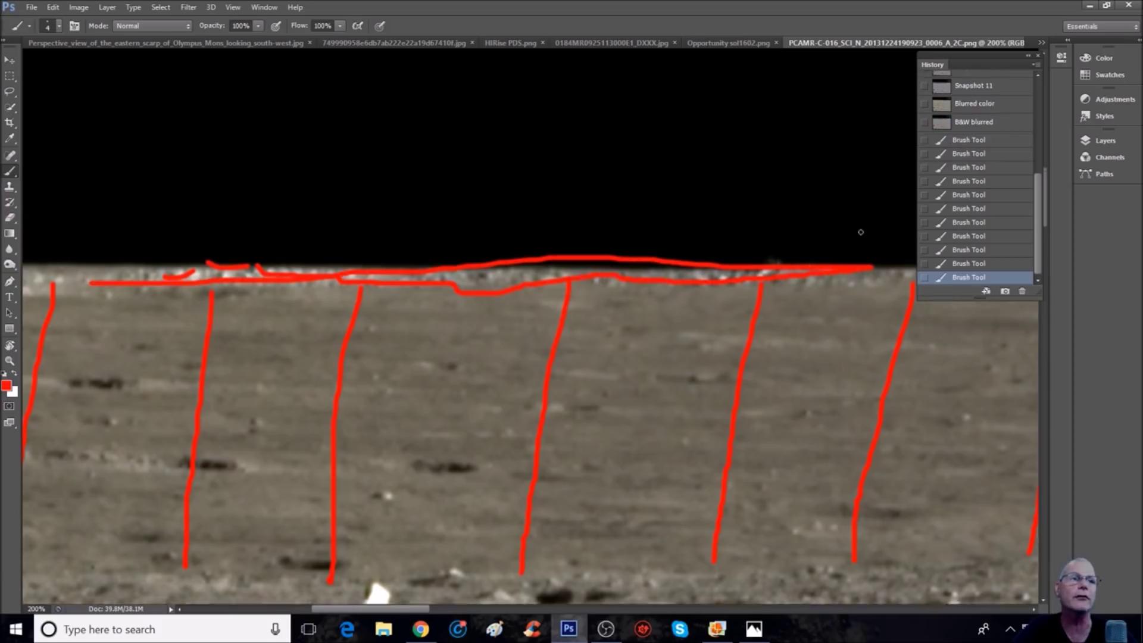
mouse_move(1031, 216)
mouse_down()
mouse_move(1035, 176)
mouse_move(1001, 108)
mouse_up()
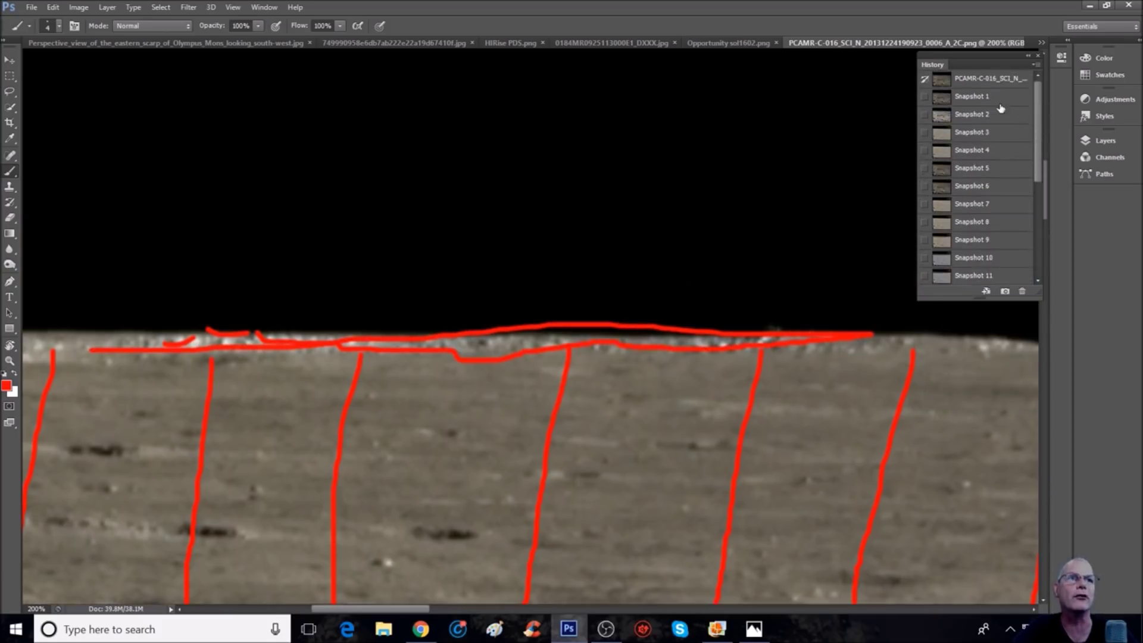
click(1003, 97)
click(976, 113)
mouse_move(369, 398)
mouse_down()
mouse_move(370, 440)
mouse_move(450, 420)
mouse_move(364, 397)
mouse_up()
key(ctrl+plus)
scroll(511, 397, down, 2)
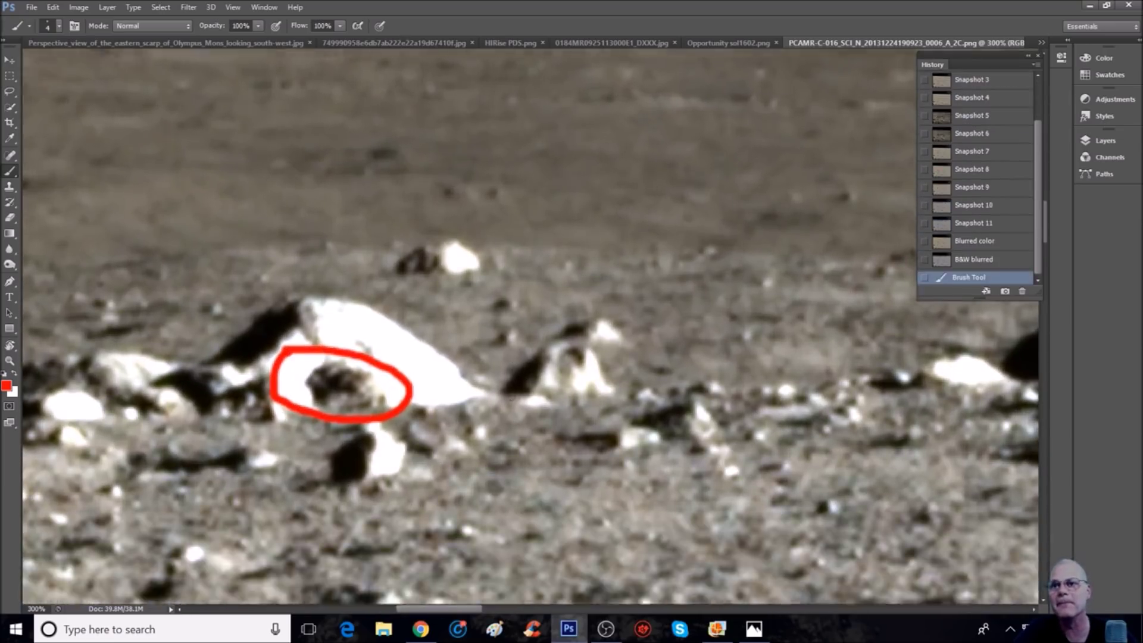
key(ctrl+plus)
mouse_move(271, 357)
mouse_down()
mouse_move(260, 367)
mouse_move(276, 378)
mouse_move(235, 358)
mouse_move(217, 378)
mouse_move(237, 384)
mouse_move(234, 415)
mouse_up()
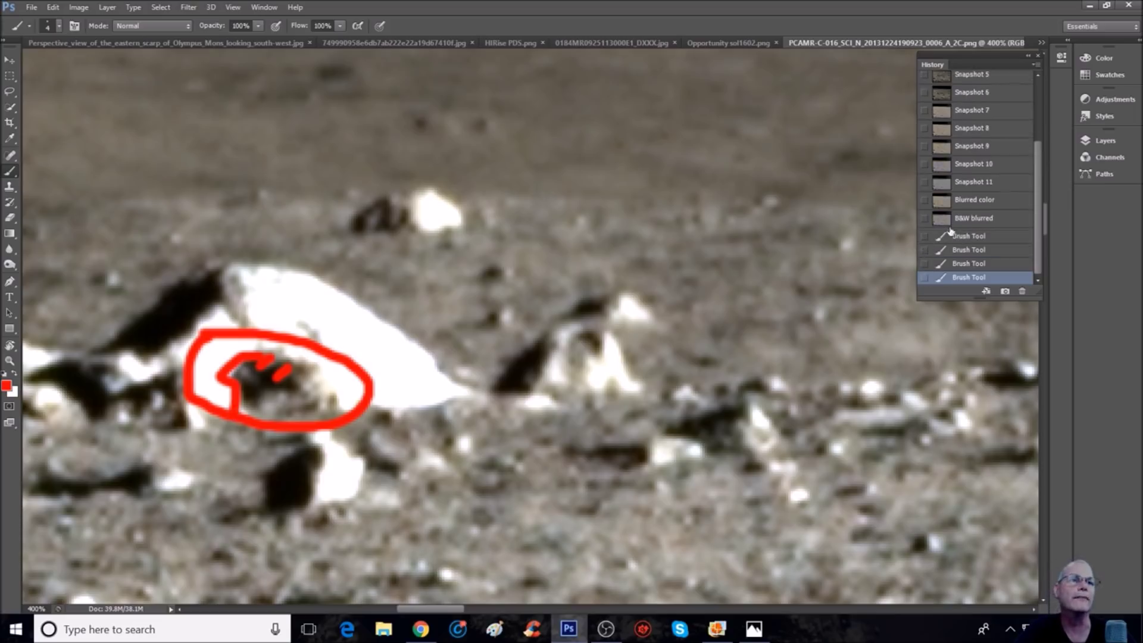
Restore the black-and-white Snapshot 10 and circle the boulder's dark hollow and the whole boulder in red
click(950, 220)
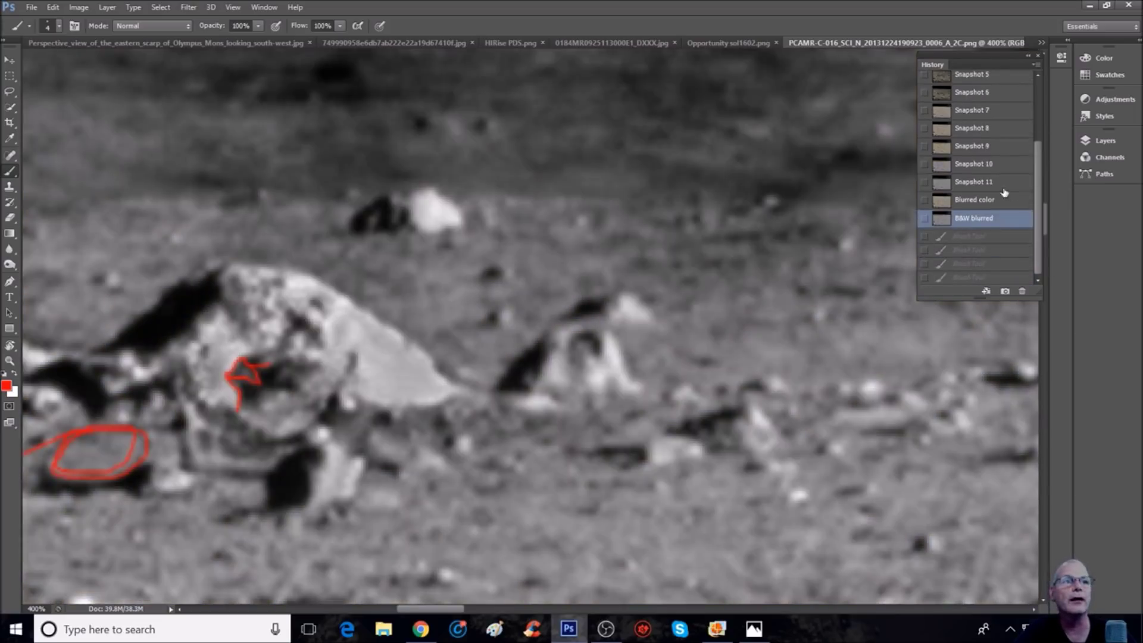
click(1004, 187)
click(1002, 166)
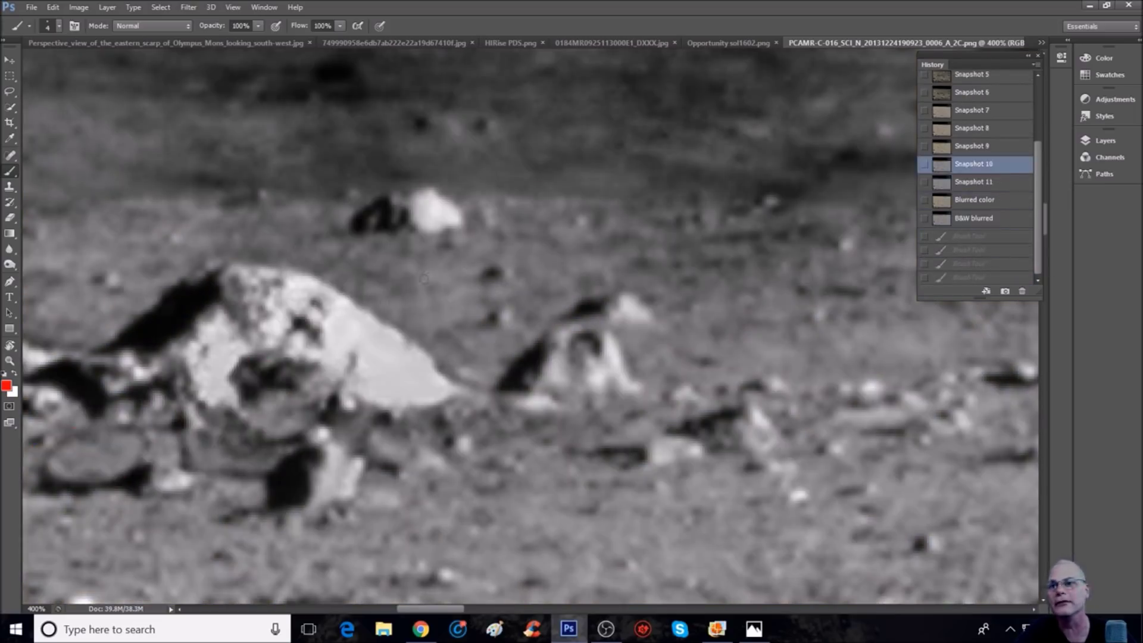
mouse_move(256, 337)
mouse_down()
mouse_move(206, 354)
mouse_move(203, 393)
mouse_move(253, 441)
mouse_move(320, 370)
mouse_move(217, 339)
mouse_up()
mouse_move(230, 233)
mouse_down()
mouse_move(117, 324)
mouse_move(238, 503)
mouse_move(521, 512)
mouse_move(256, 200)
mouse_move(104, 225)
mouse_up()
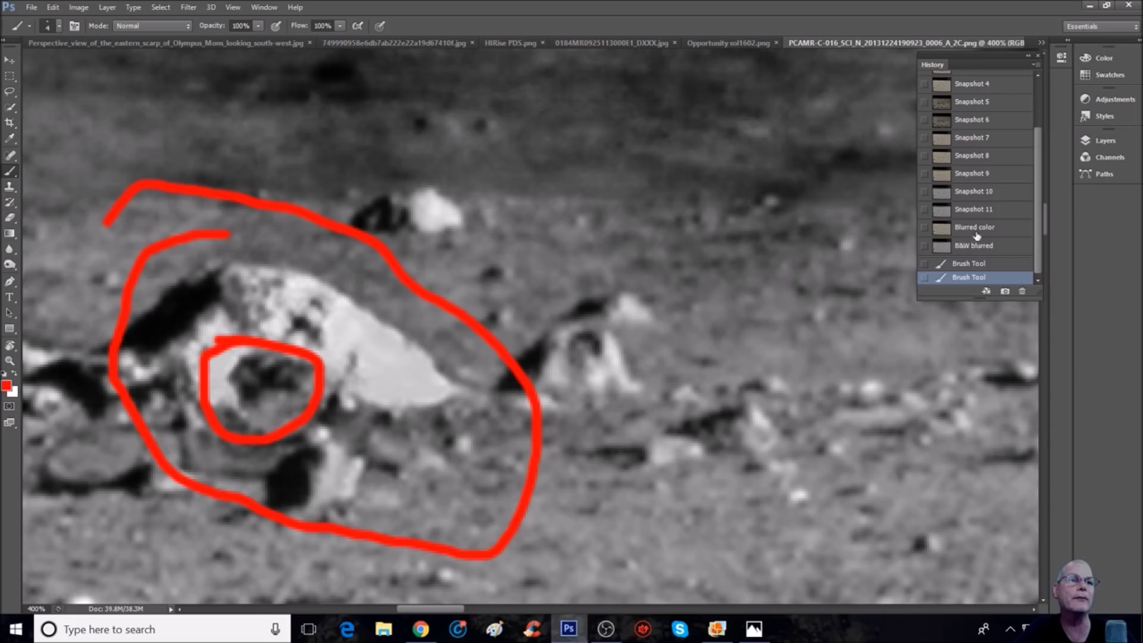
Restore Snapshot 10 and circle the oval object with the dark underside beside the large boulder in red
click(973, 192)
mouse_move(45, 424)
mouse_down()
mouse_move(30, 468)
mouse_move(105, 516)
mouse_move(188, 474)
mouse_move(177, 431)
mouse_move(109, 416)
mouse_move(30, 415)
mouse_up()
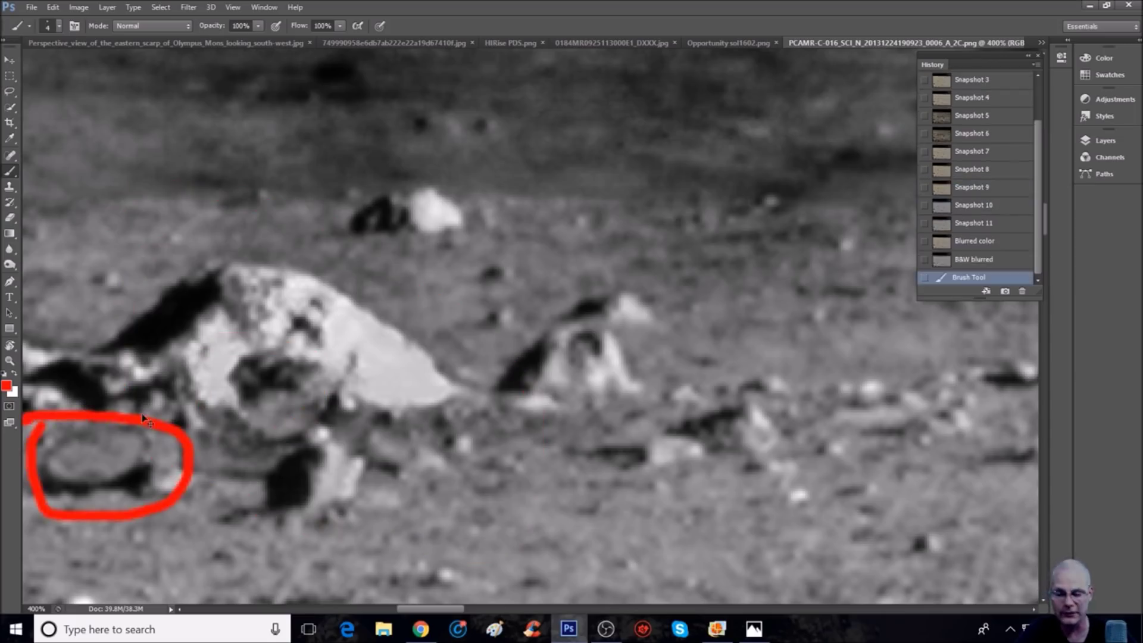
key(ctrl+minus)
key(ctrl+minus)
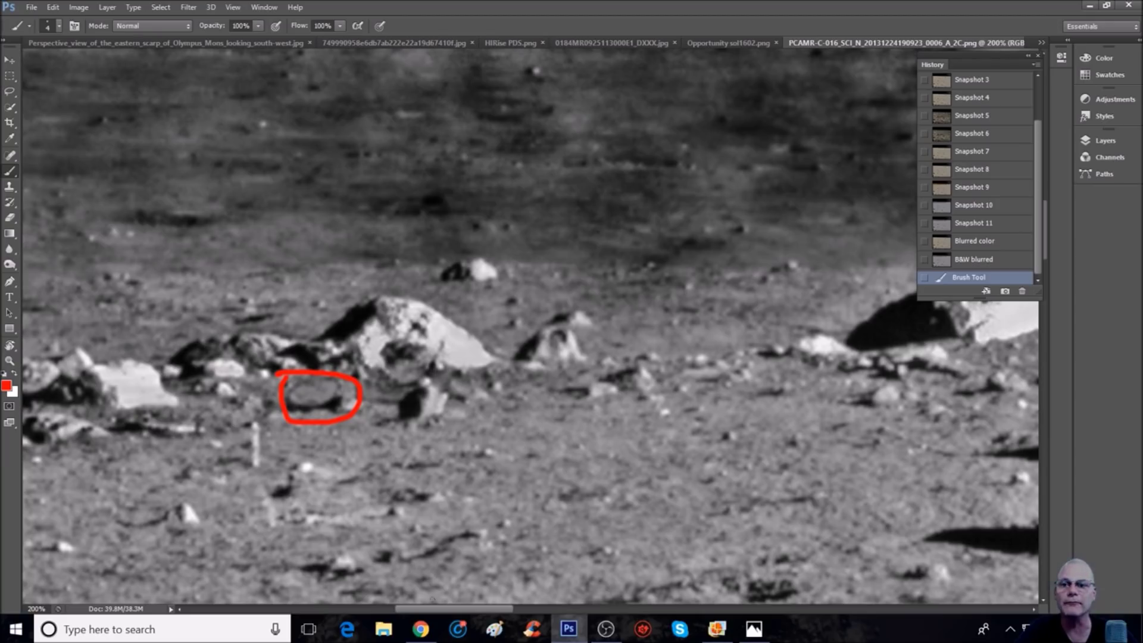
Outline the ridged rock formation and the long bright slab below it in red, and draw a line along the slab
drag(431, 606, 575, 630)
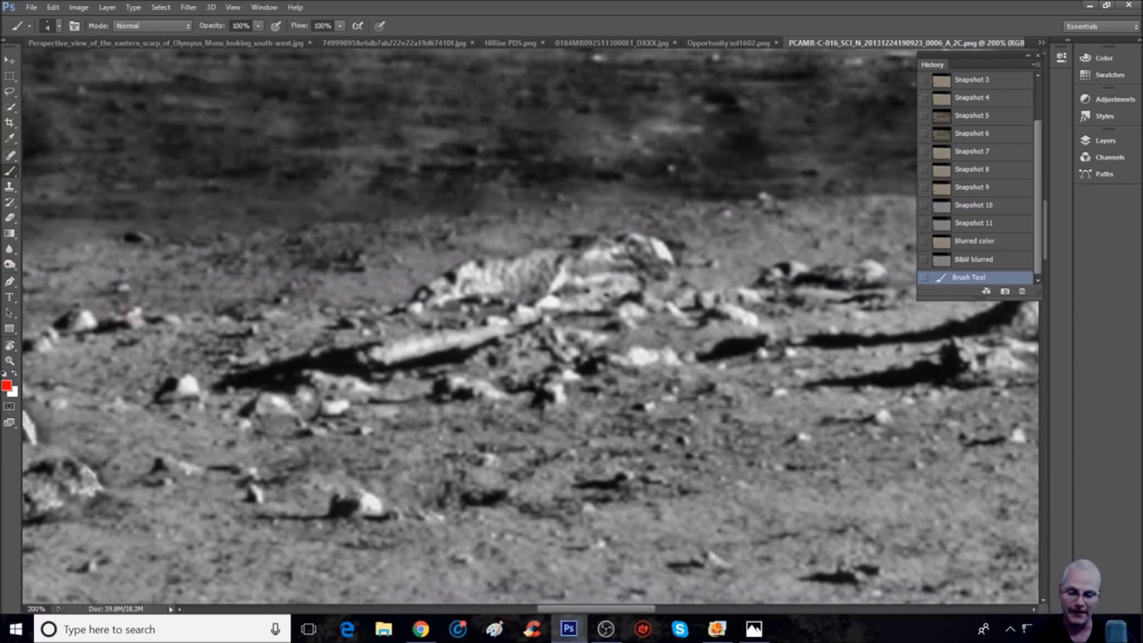
key(ctrl+plus)
key(ctrl+plus)
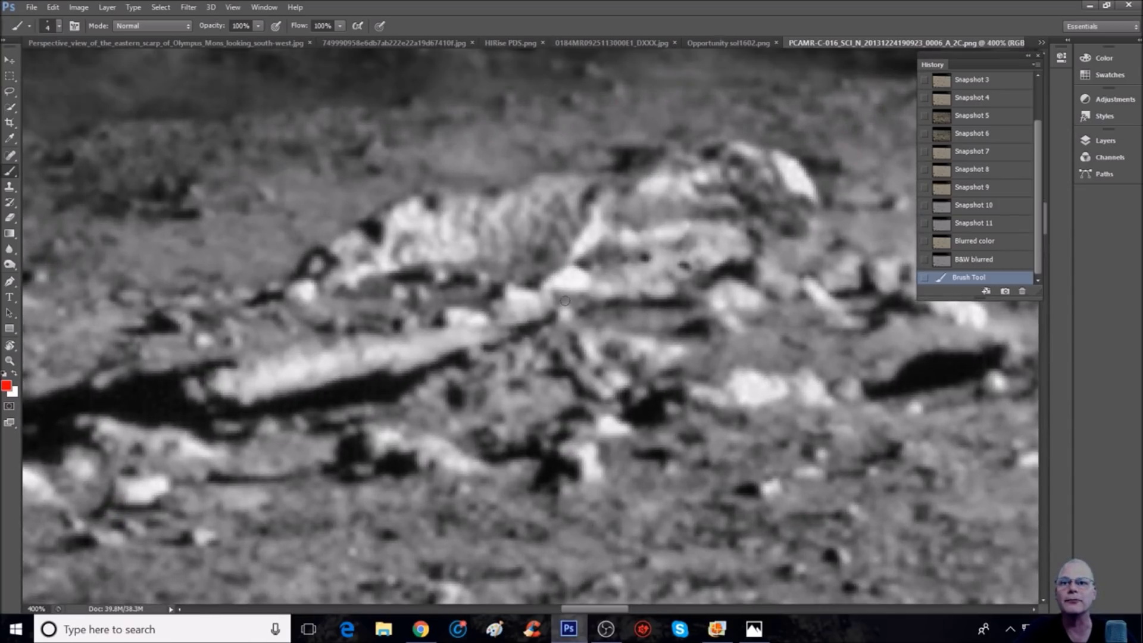
mouse_move(303, 196)
mouse_down()
mouse_move(221, 293)
mouse_move(250, 311)
mouse_move(340, 321)
mouse_move(431, 303)
mouse_up()
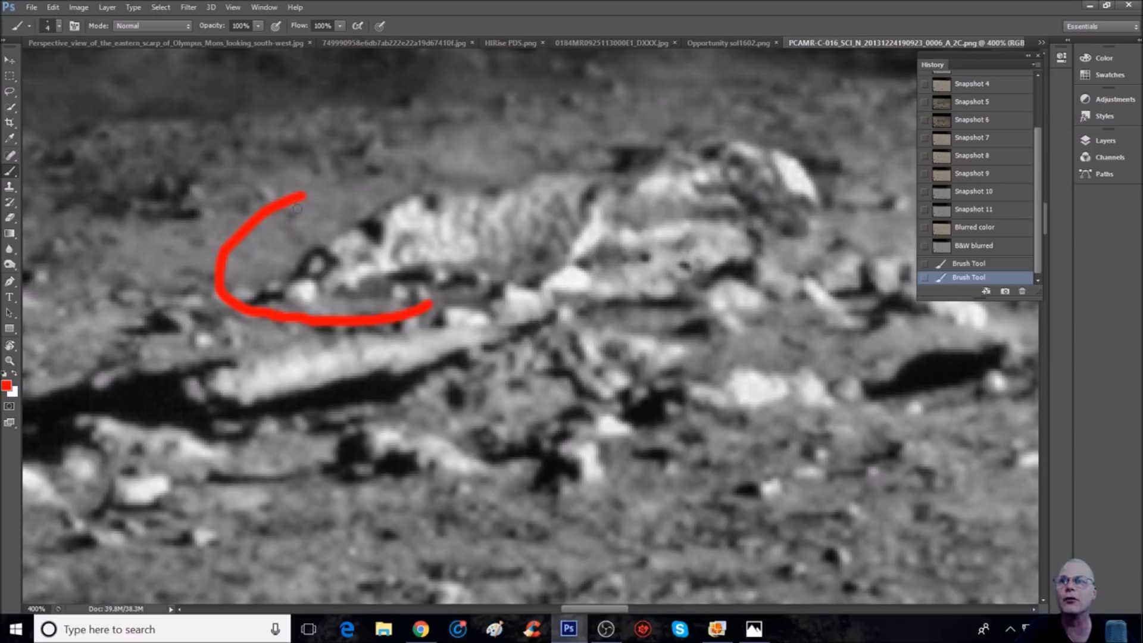
mouse_move(301, 197)
mouse_down()
mouse_move(797, 108)
mouse_move(896, 162)
mouse_move(887, 237)
mouse_move(842, 326)
mouse_move(709, 337)
mouse_move(522, 398)
mouse_move(396, 414)
mouse_move(251, 451)
mouse_move(157, 452)
mouse_move(124, 380)
mouse_move(333, 326)
mouse_up()
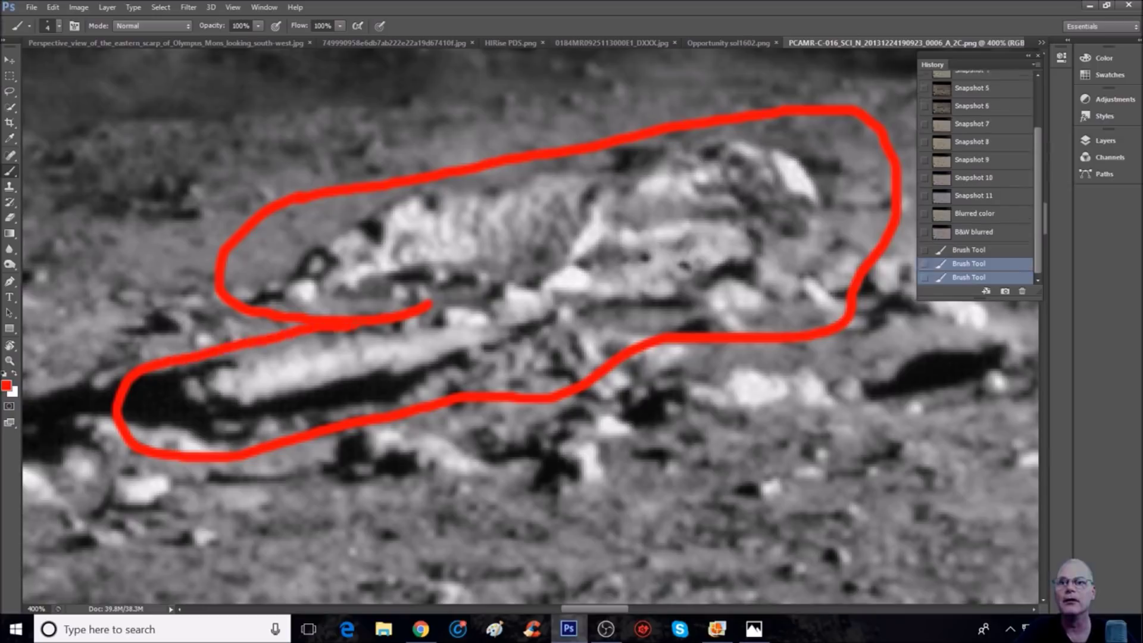
drag(240, 379, 399, 345)
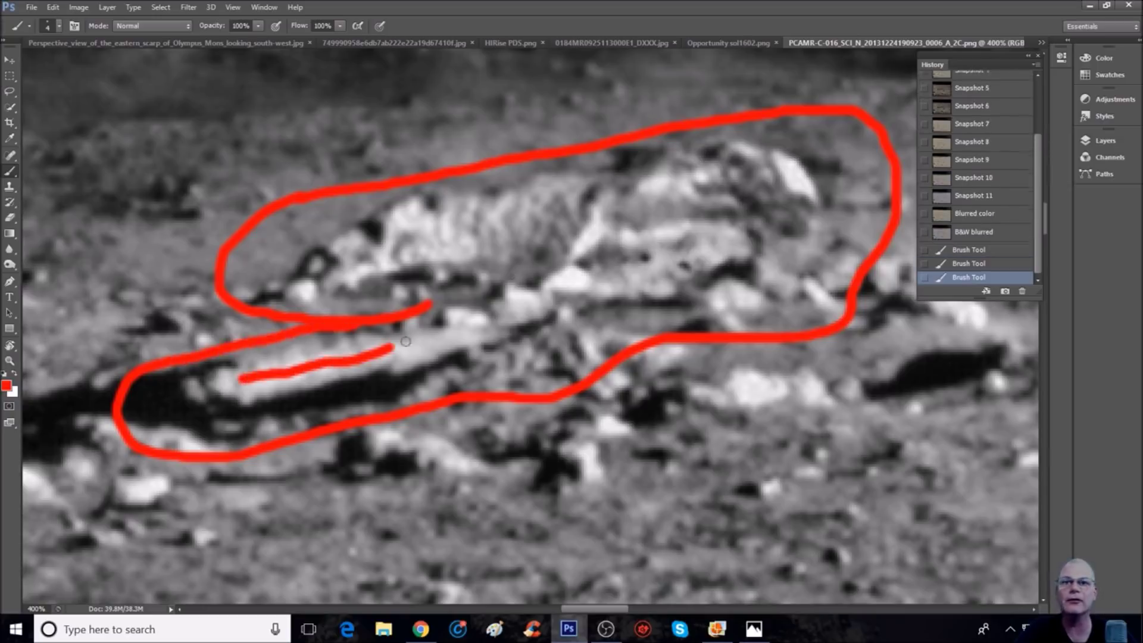
Reduce the brush size to 2 px and trace the angular edges of the small bright rocks inside the red outline
click(58, 26)
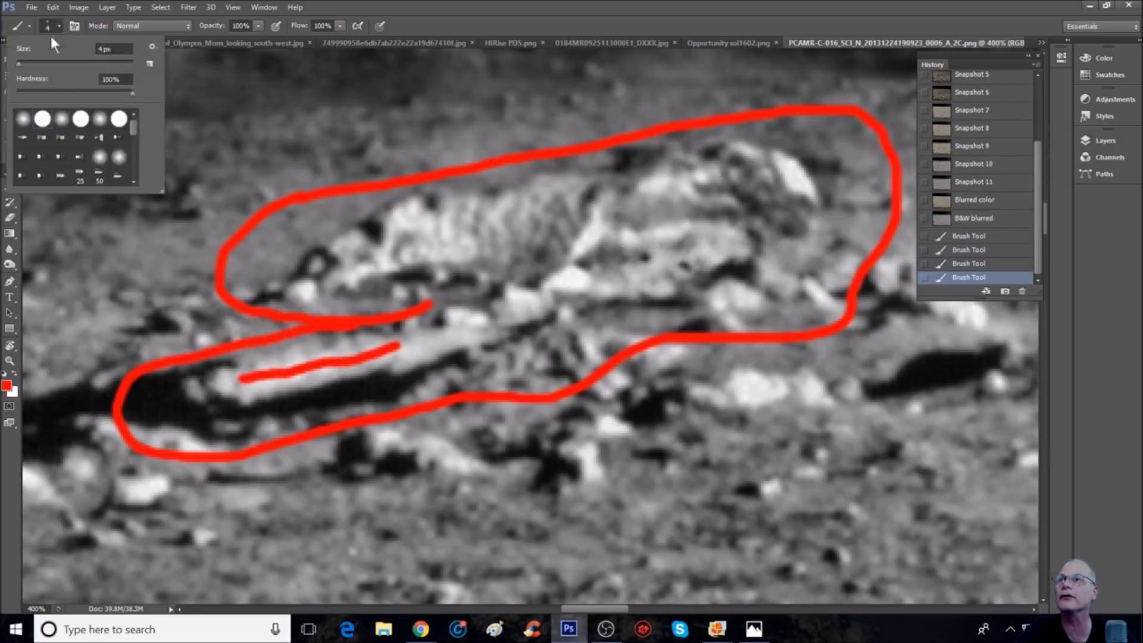
click(19, 65)
drag(19, 66, 17, 66)
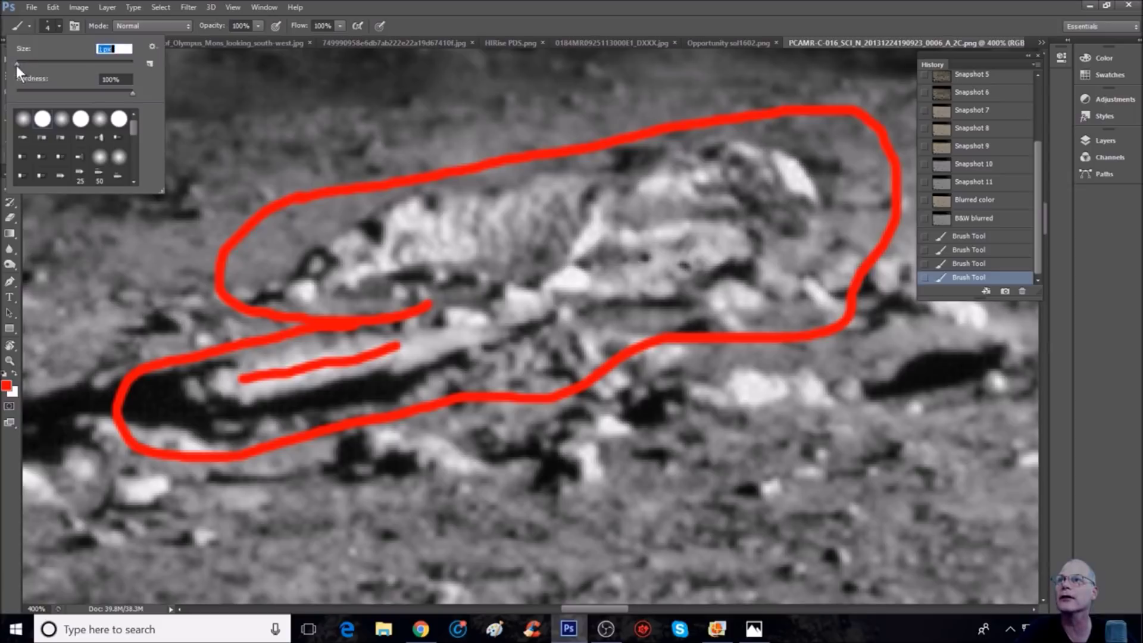
click(411, 23)
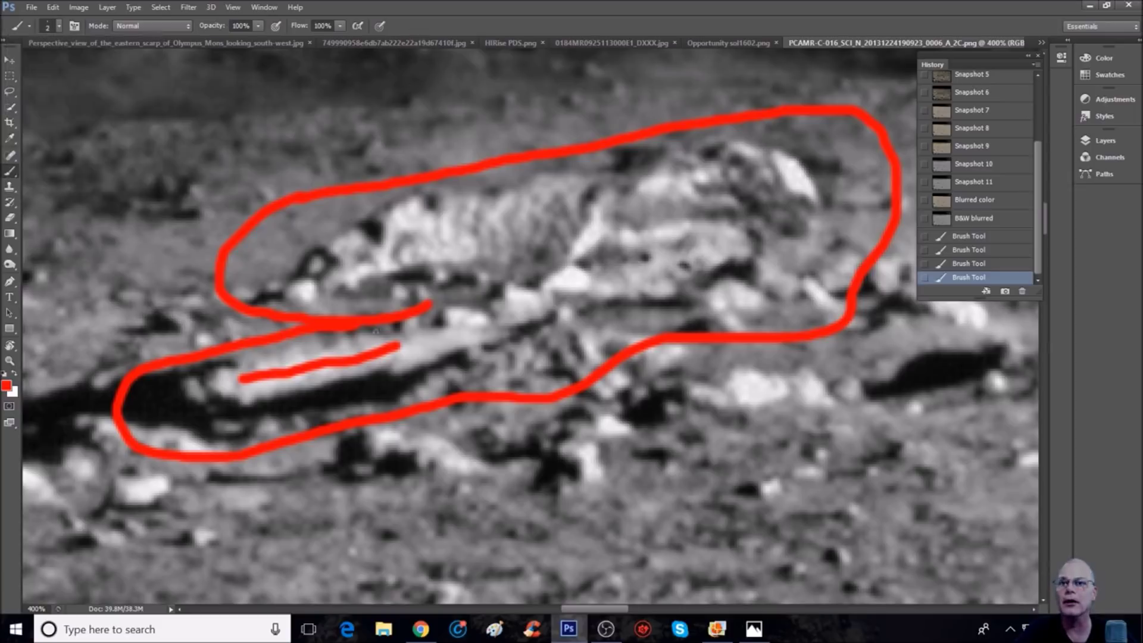
mouse_move(444, 310)
mouse_down()
mouse_move(449, 326)
mouse_move(433, 324)
mouse_move(503, 309)
mouse_move(571, 267)
mouse_up()
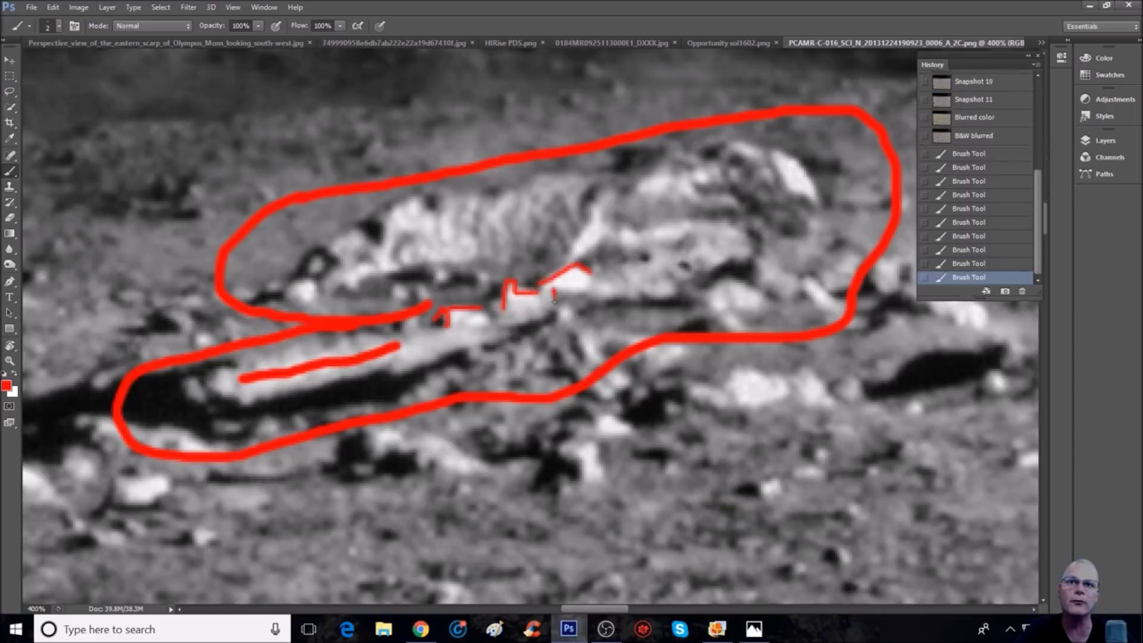
mouse_move(555, 291)
mouse_down()
mouse_move(587, 291)
mouse_move(566, 318)
mouse_up()
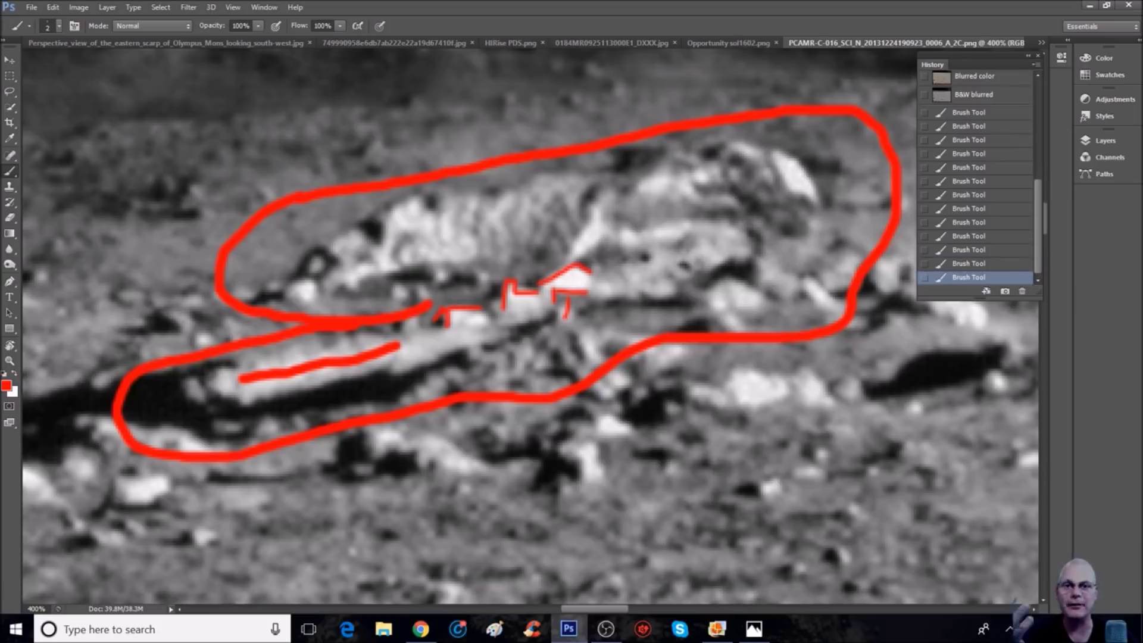
Draw a straight red line along the flat base of the large mottled boulder
drag(577, 609, 653, 610)
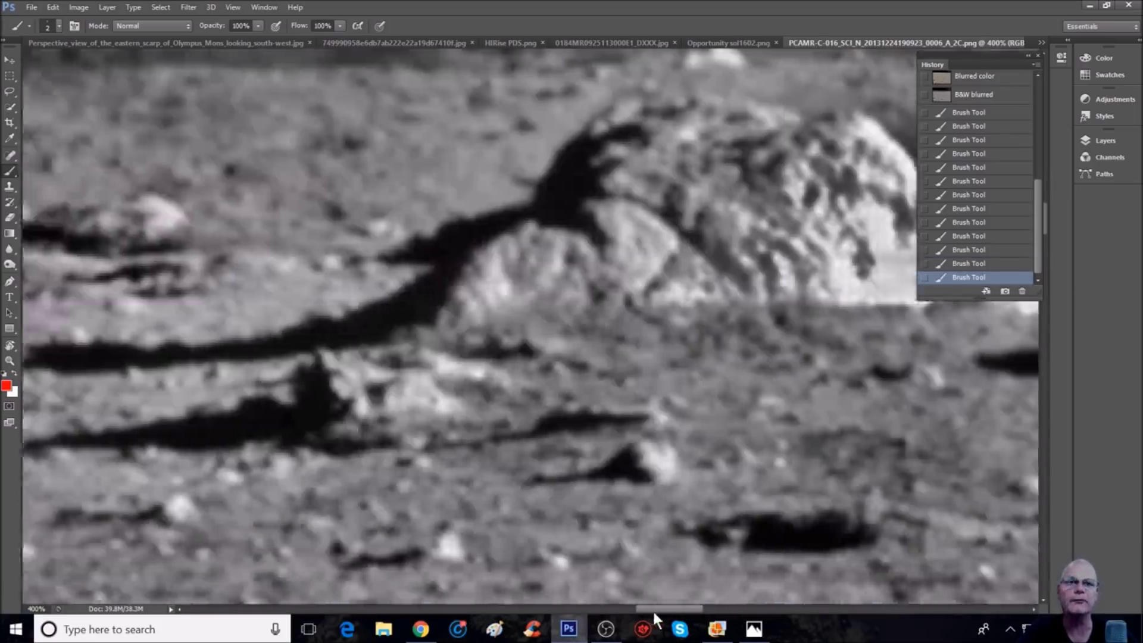
key(ctrl+minus)
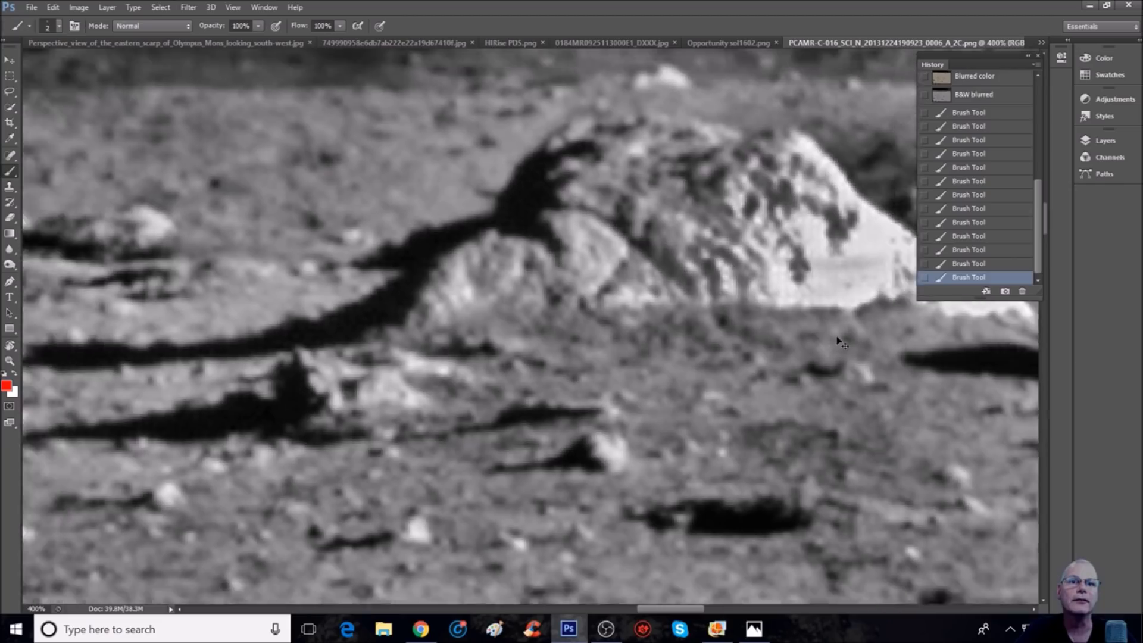
key(ctrl+plus)
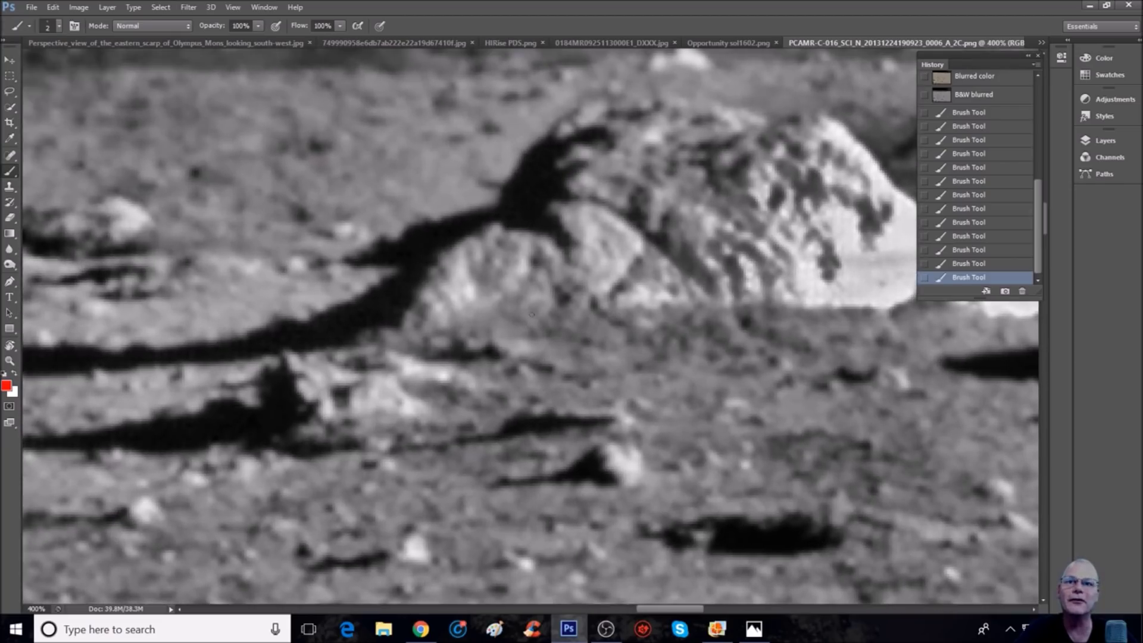
drag(517, 312, 551, 308)
drag(626, 308, 886, 309)
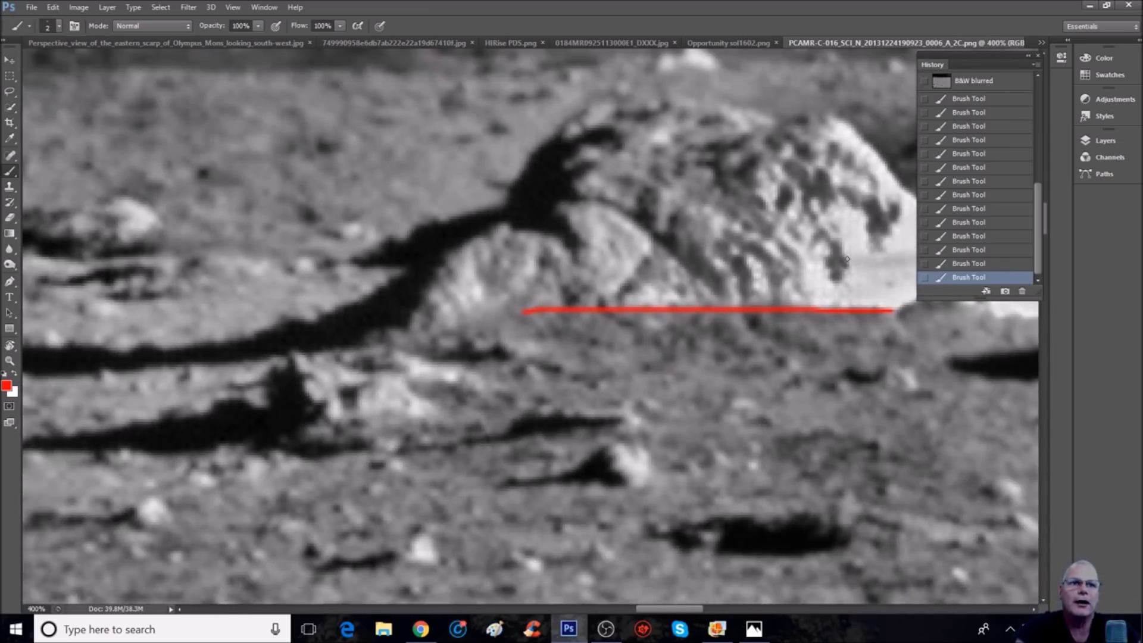
key(ctrl+minus)
key(ctrl+minus)
drag(617, 608, 653, 604)
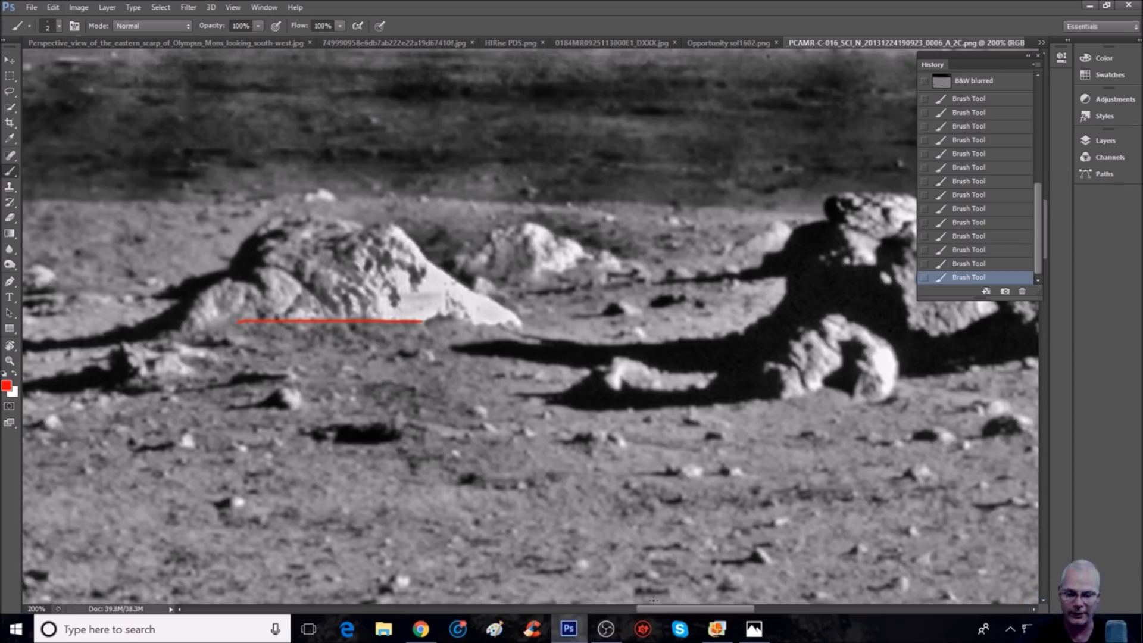
drag(684, 609, 740, 604)
key(ctrl+BackSpace)
key(ctrl+plus)
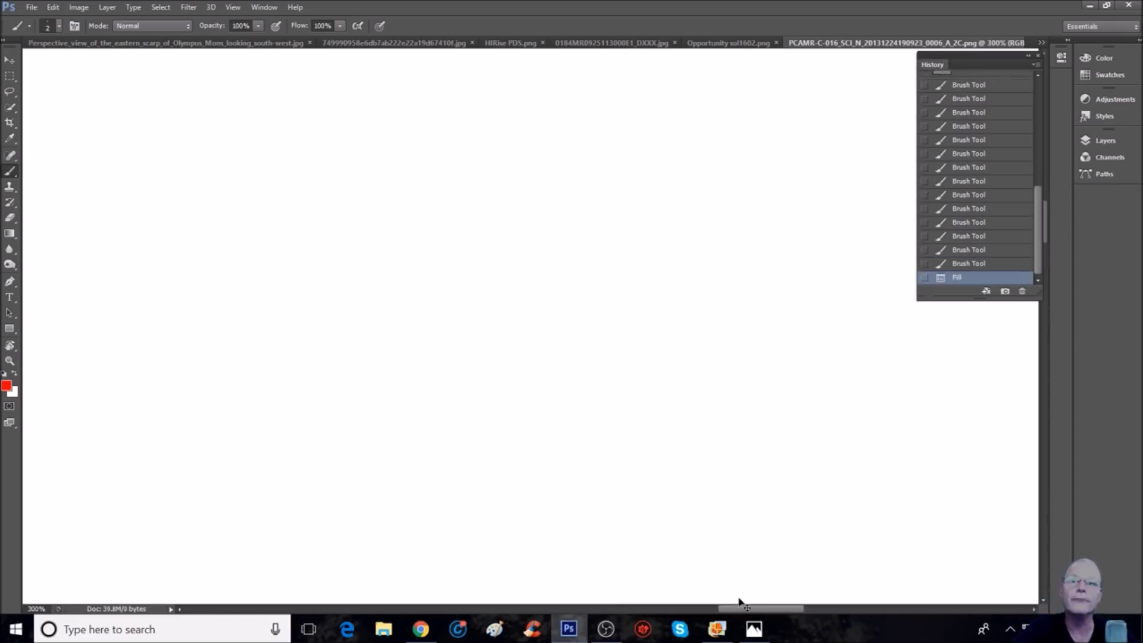
click(983, 263)
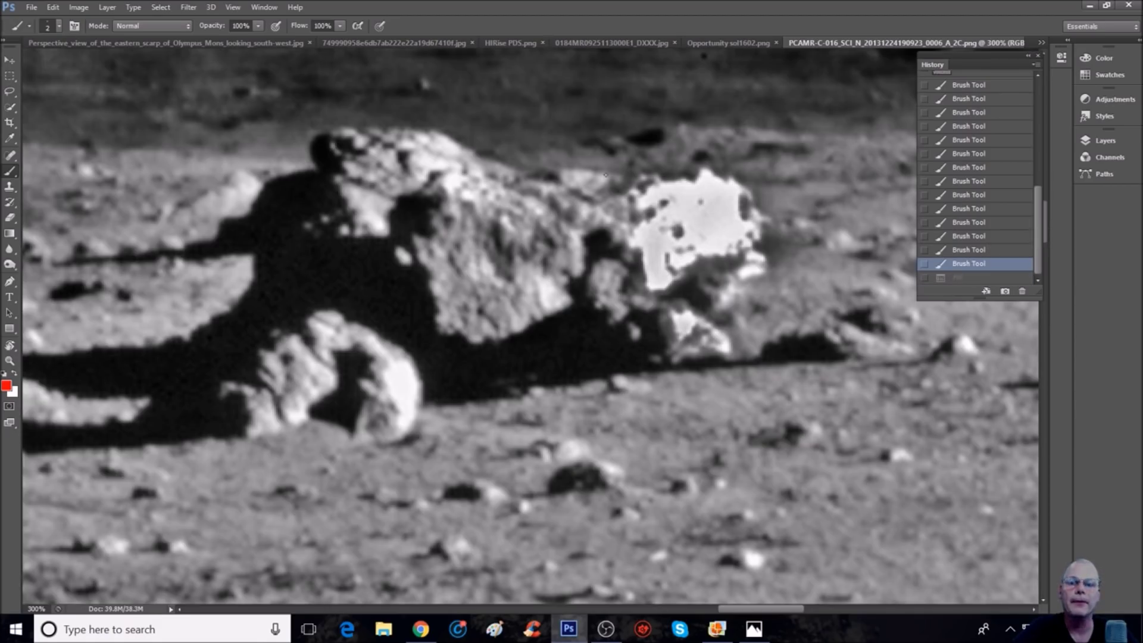
Trace the nested arches of the dark recess beside the bright white rock in red, including the rounded shape inside it
key(ctrl+plus)
key(ctrl+plus)
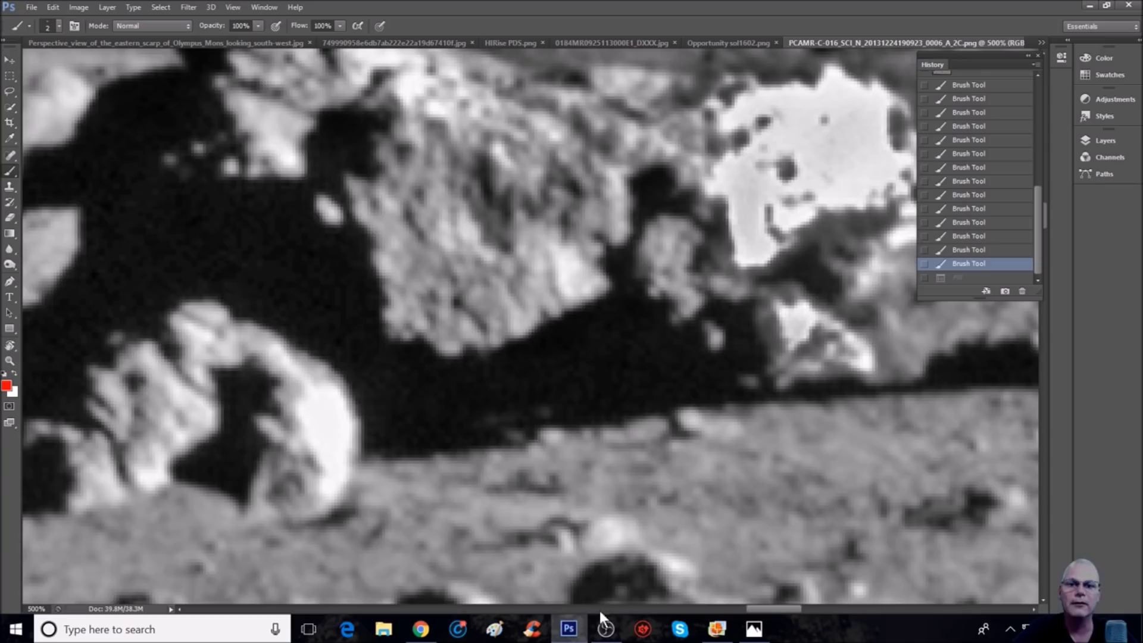
drag(780, 609, 791, 609)
scroll(573, 376, up, 3)
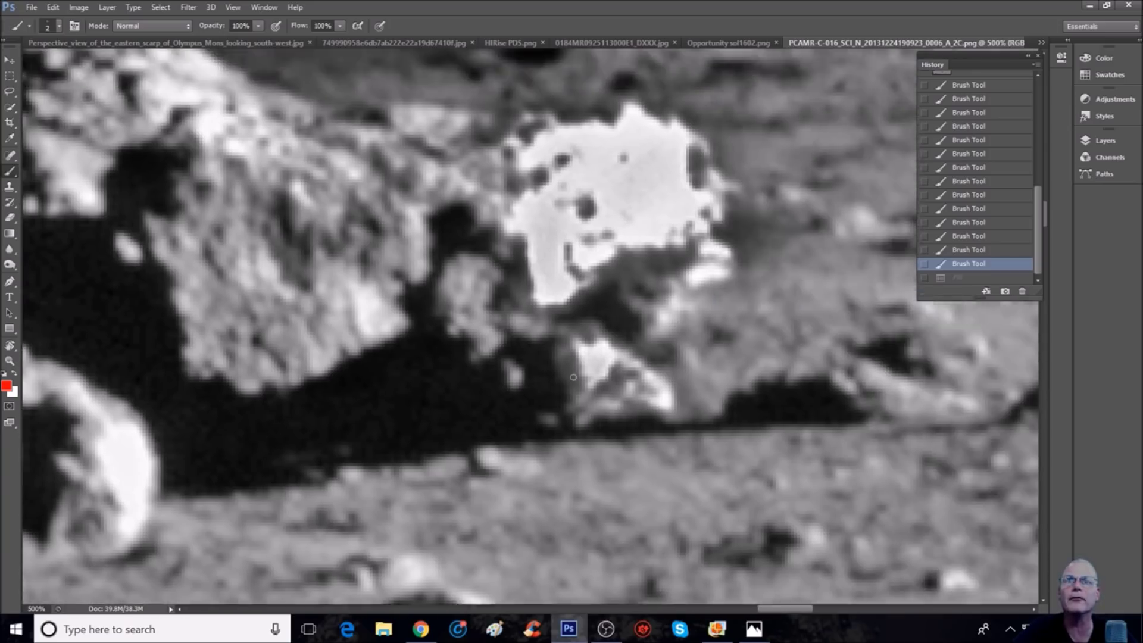
key(ctrl+minus)
mouse_move(402, 297)
mouse_down()
mouse_move(392, 373)
mouse_move(412, 410)
mouse_up()
drag(478, 230, 564, 422)
mouse_move(448, 340)
mouse_down()
mouse_move(452, 284)
mouse_move(479, 278)
mouse_move(515, 305)
mouse_move(514, 357)
mouse_up()
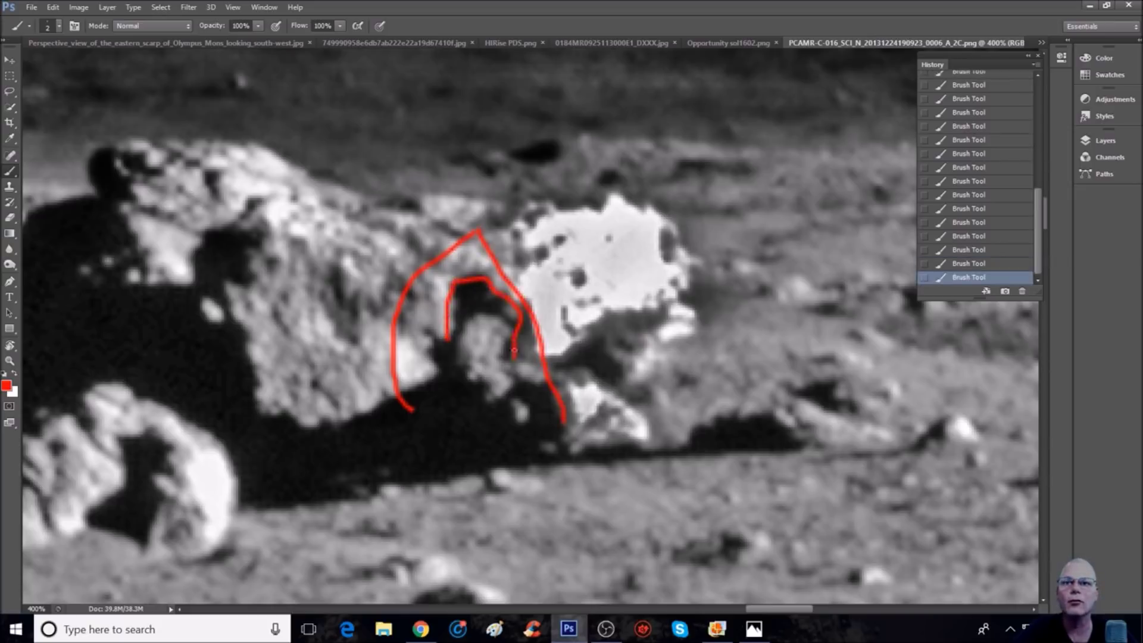
mouse_move(472, 320)
mouse_down()
mouse_move(455, 355)
mouse_move(489, 397)
mouse_up()
mouse_move(515, 340)
mouse_down()
mouse_move(503, 351)
mouse_move(509, 390)
mouse_up()
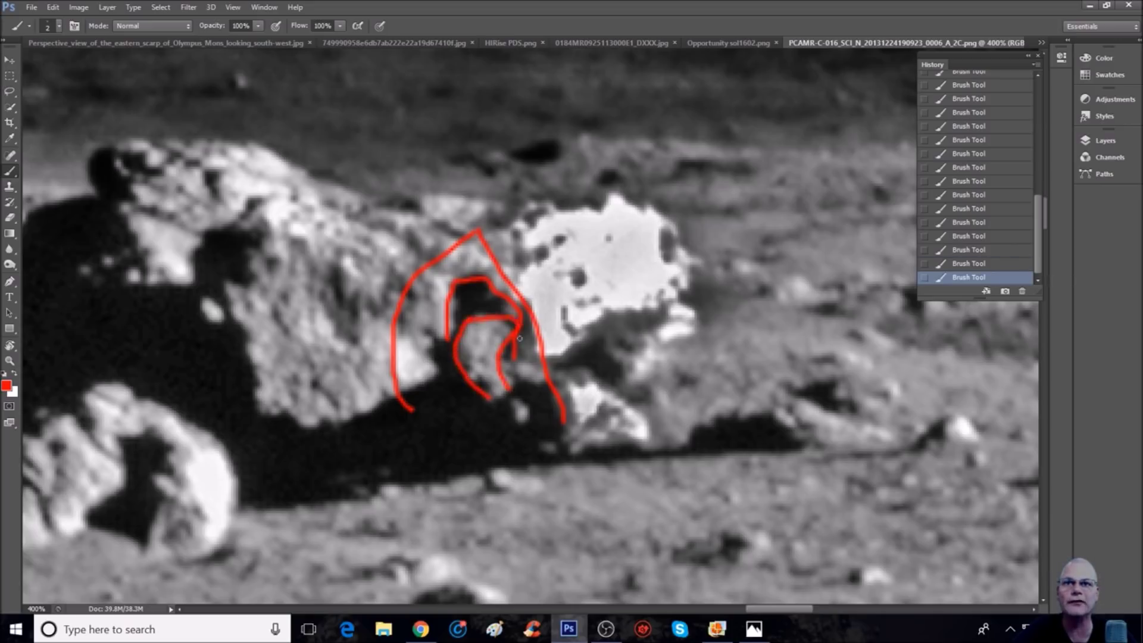
Compare the recess and white rock in the color Snapshot 2 and restore the black-and-white Snapshot 10
key(ctrl+minus)
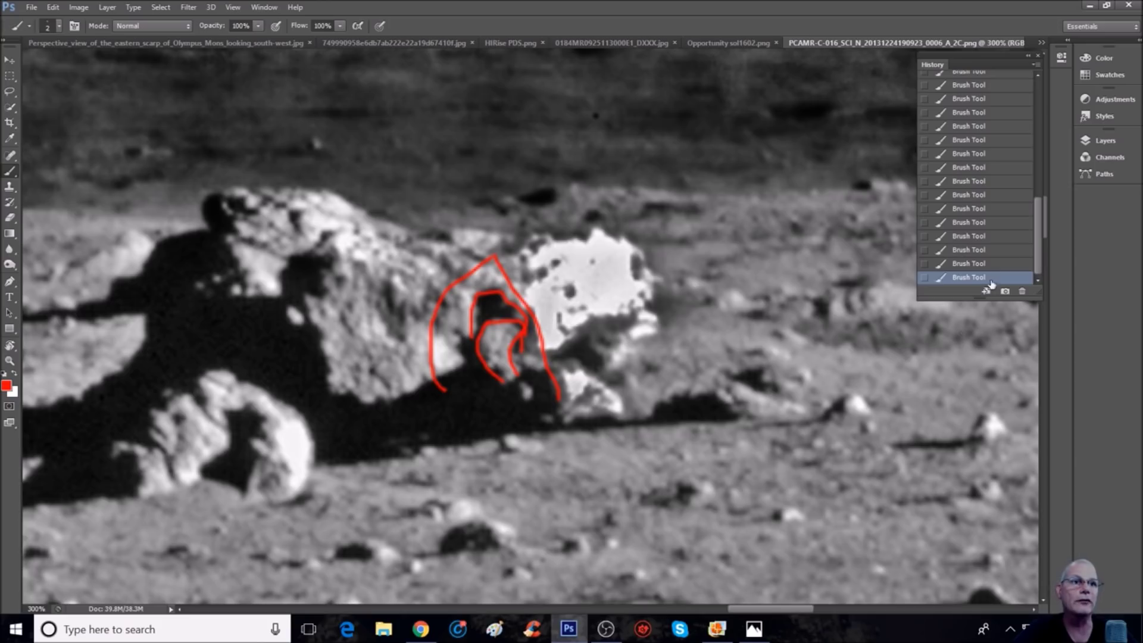
scroll(1012, 173, up, 10)
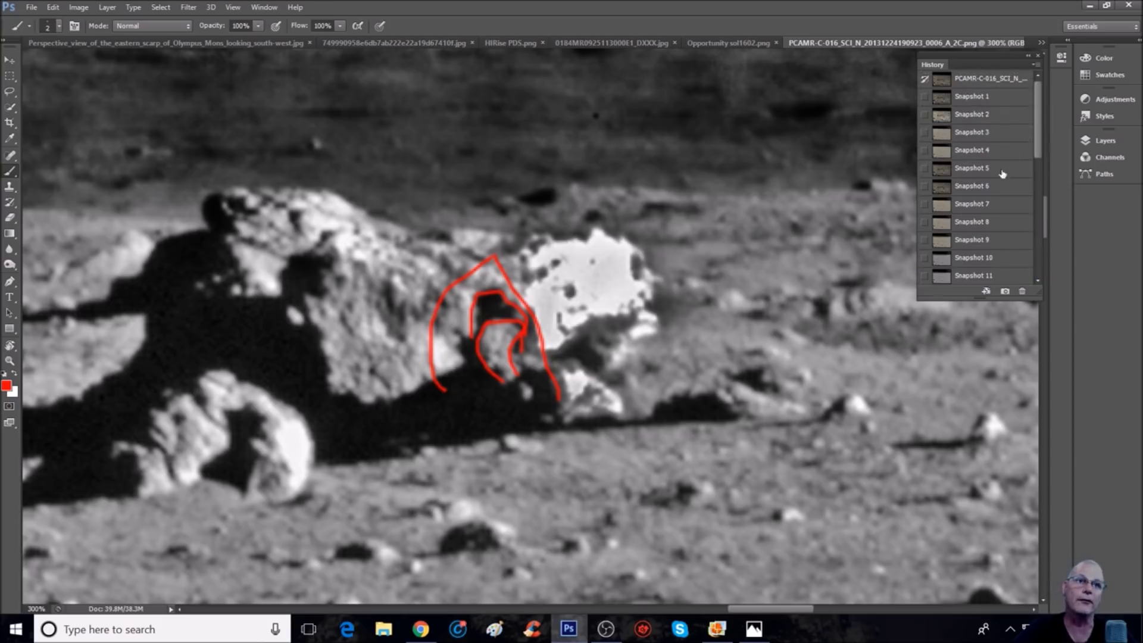
click(984, 117)
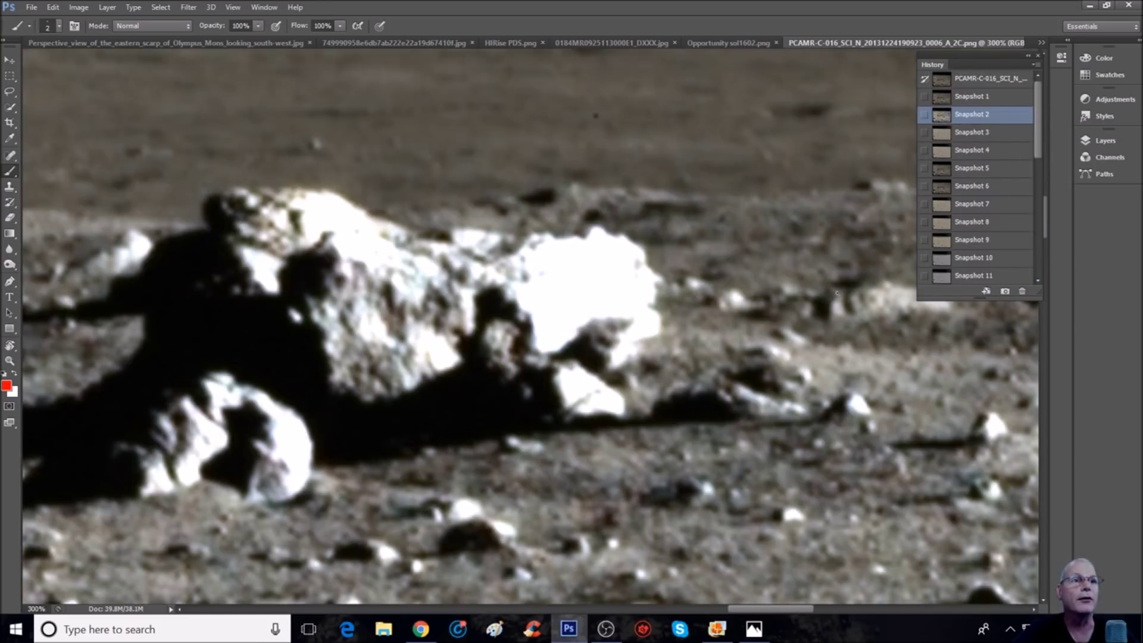
click(987, 258)
Circle the white cylindrical object with the dark end and the small rocks beside it in red
key(ctrl+minus)
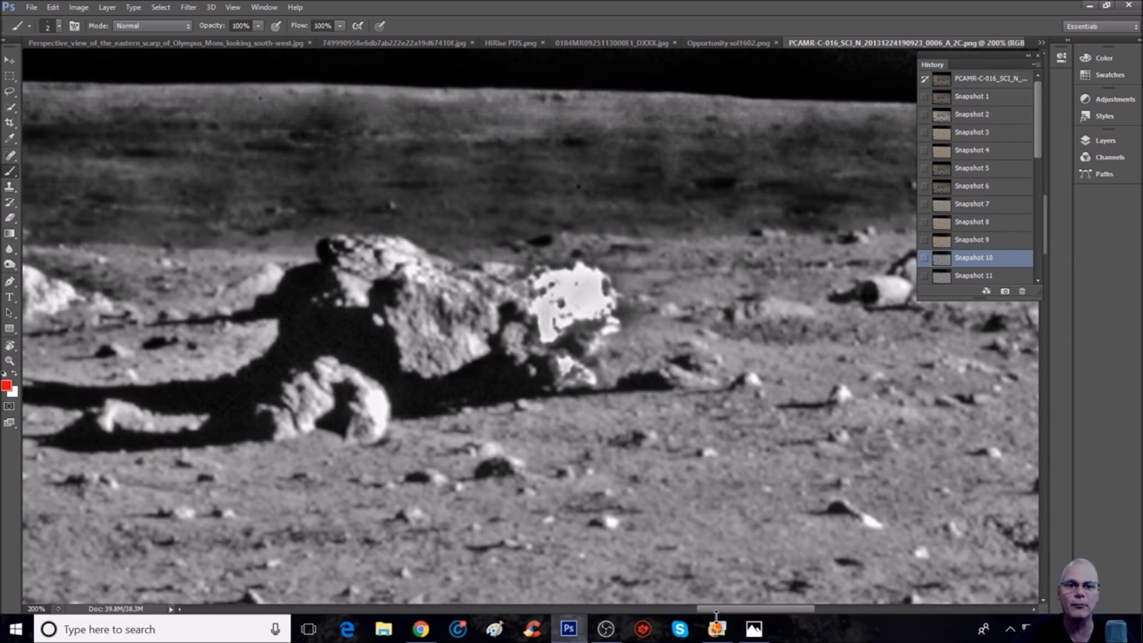
drag(717, 609, 763, 595)
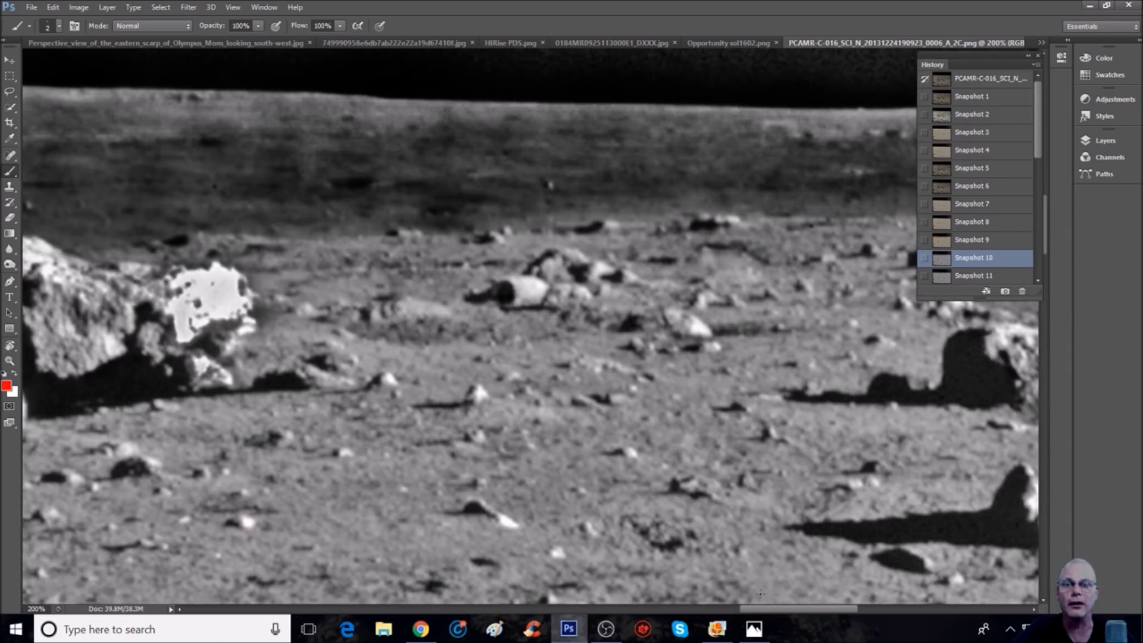
key(ctrl+plus)
key(ctrl+plus)
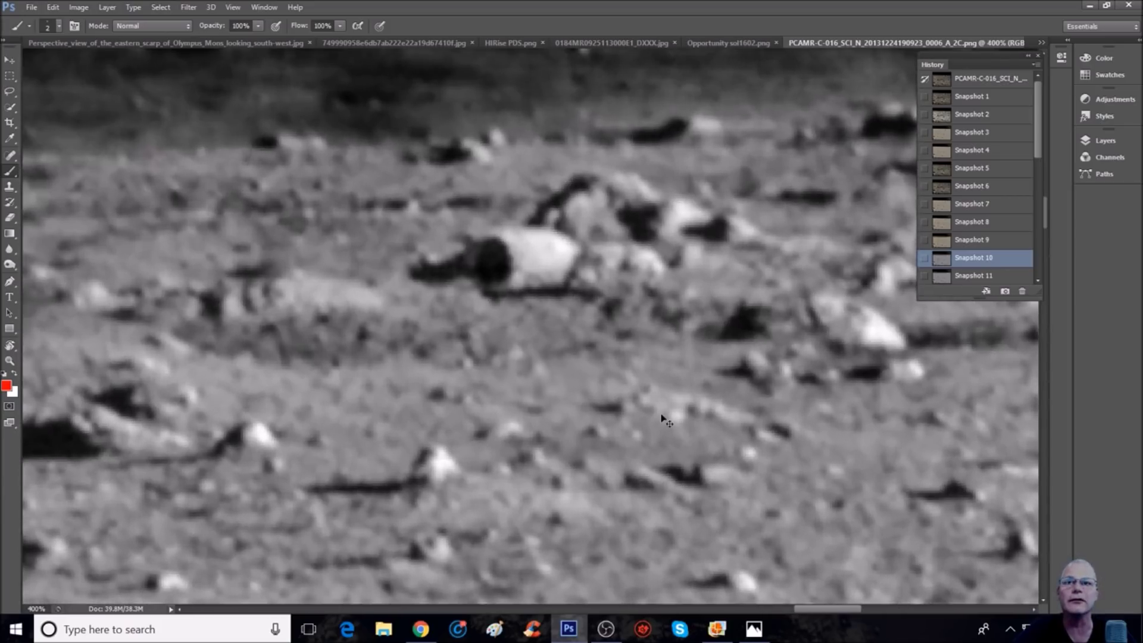
key(ctrl+plus)
scroll(655, 417, up, 1)
mouse_move(545, 210)
mouse_down()
mouse_move(403, 295)
mouse_move(503, 338)
mouse_move(577, 342)
mouse_up()
mouse_move(543, 216)
mouse_down()
mouse_move(665, 245)
mouse_move(684, 214)
mouse_move(740, 242)
mouse_move(749, 363)
mouse_move(631, 361)
mouse_move(553, 342)
mouse_up()
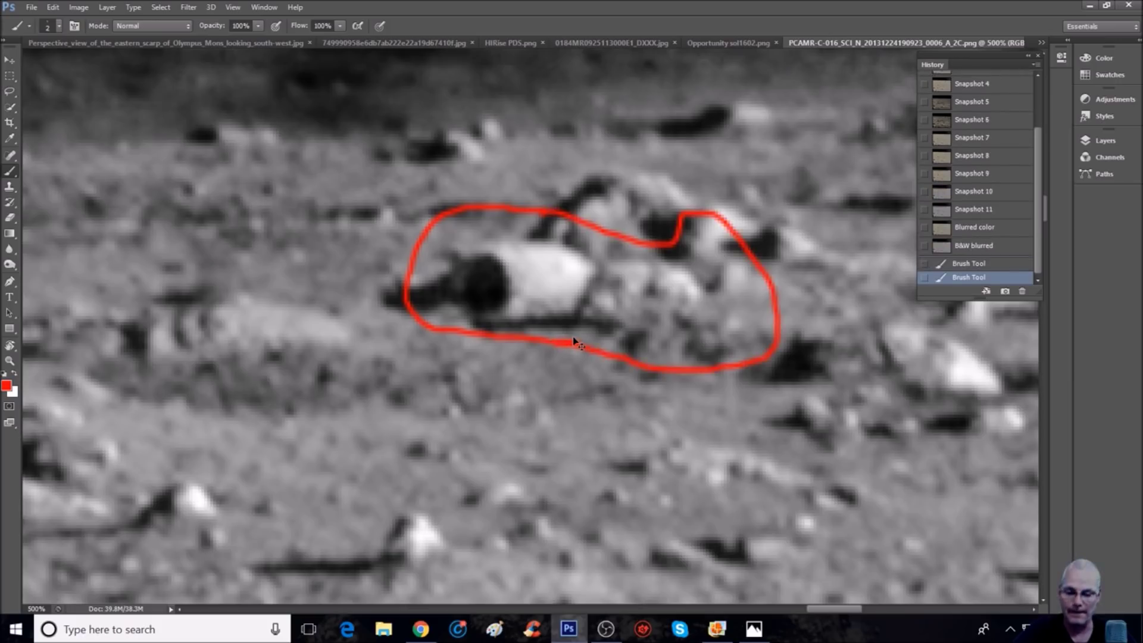
Examine where the circled cylindrical object lies in relation to the horizon, the nearby boulders and the surrounding terrain
key(ctrl+minus)
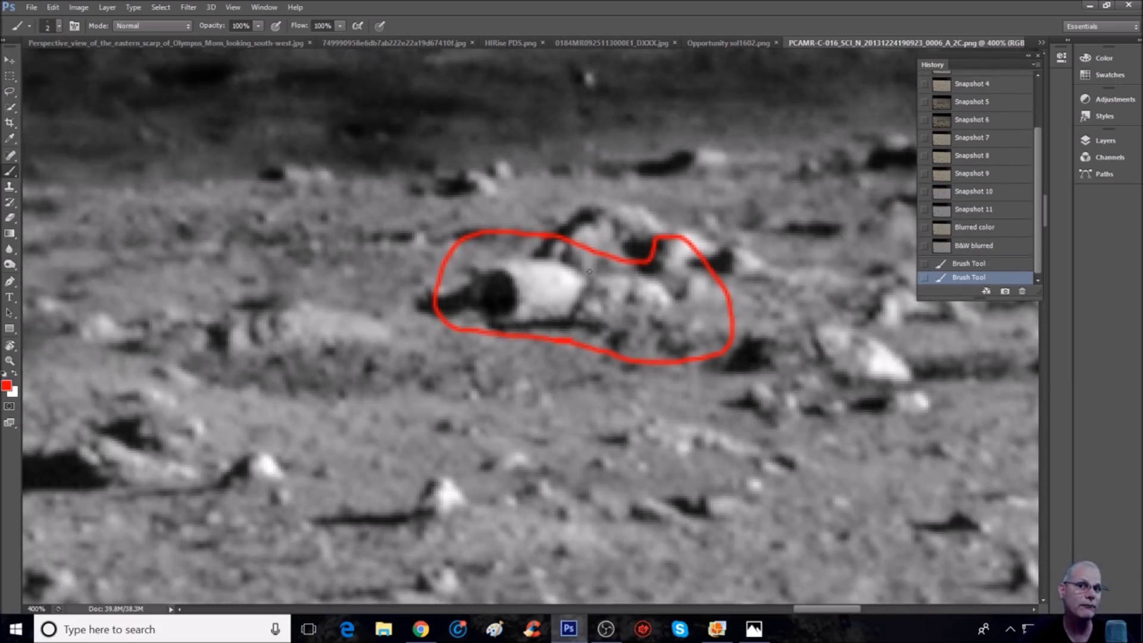
key(ctrl+minus)
key(ctrl+minus)
key(ctrl+minus)
key(ctrl+minus)
key(ctrl+minus)
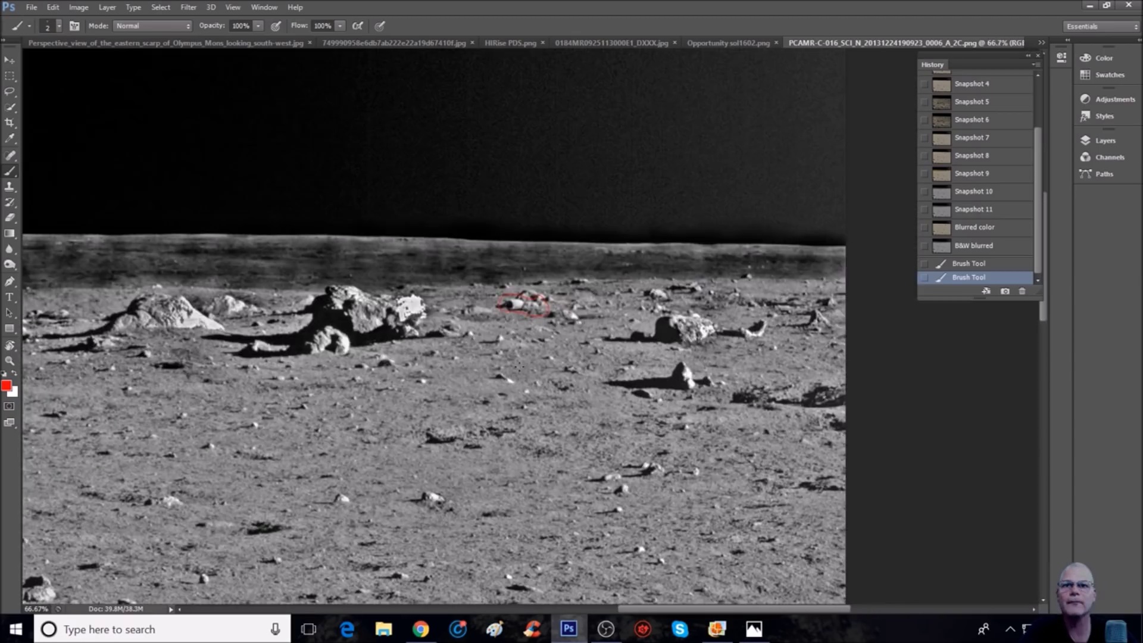
scroll(519, 367, down, 2)
key(ctrl+minus)
scroll(520, 367, down, 3)
scroll(520, 369, down, 1)
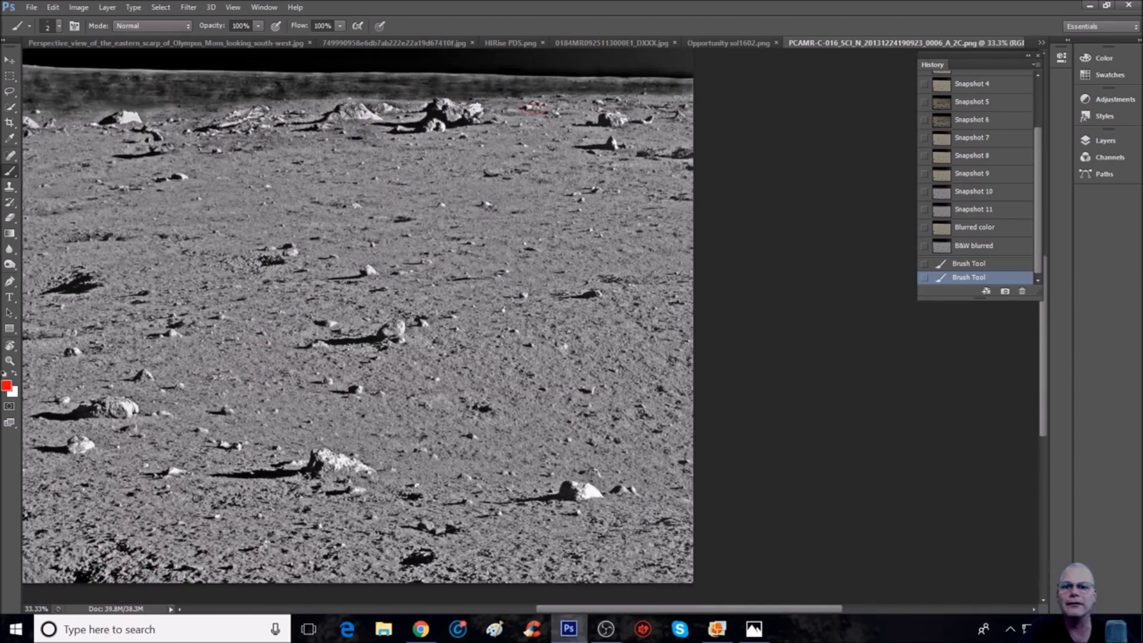
scroll(519, 369, up, 3)
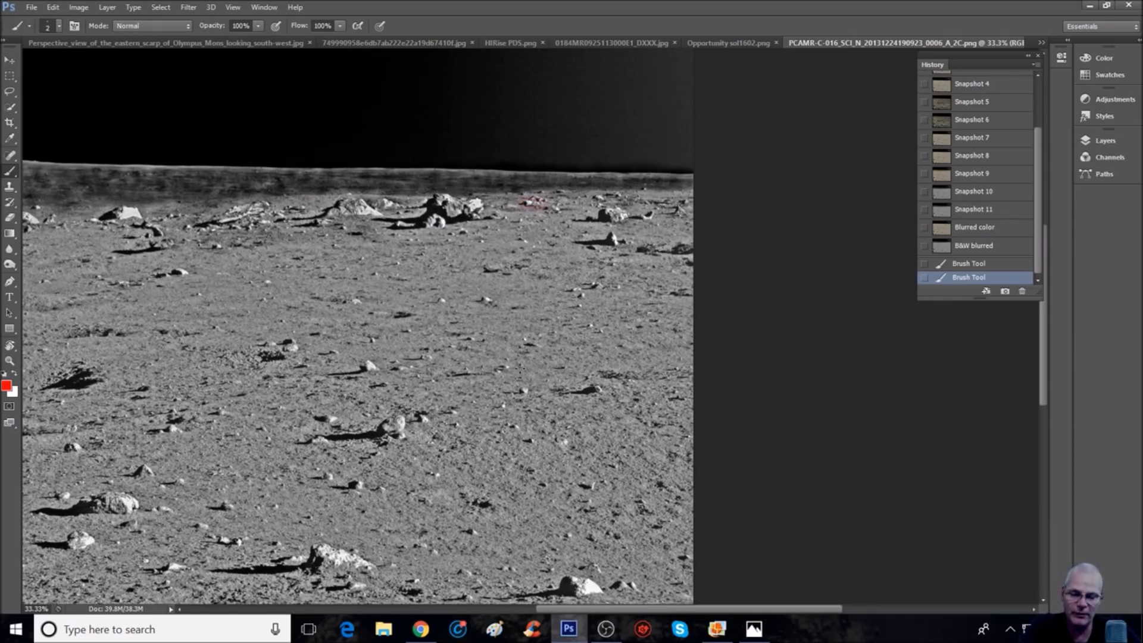
scroll(570, 164, up, 2)
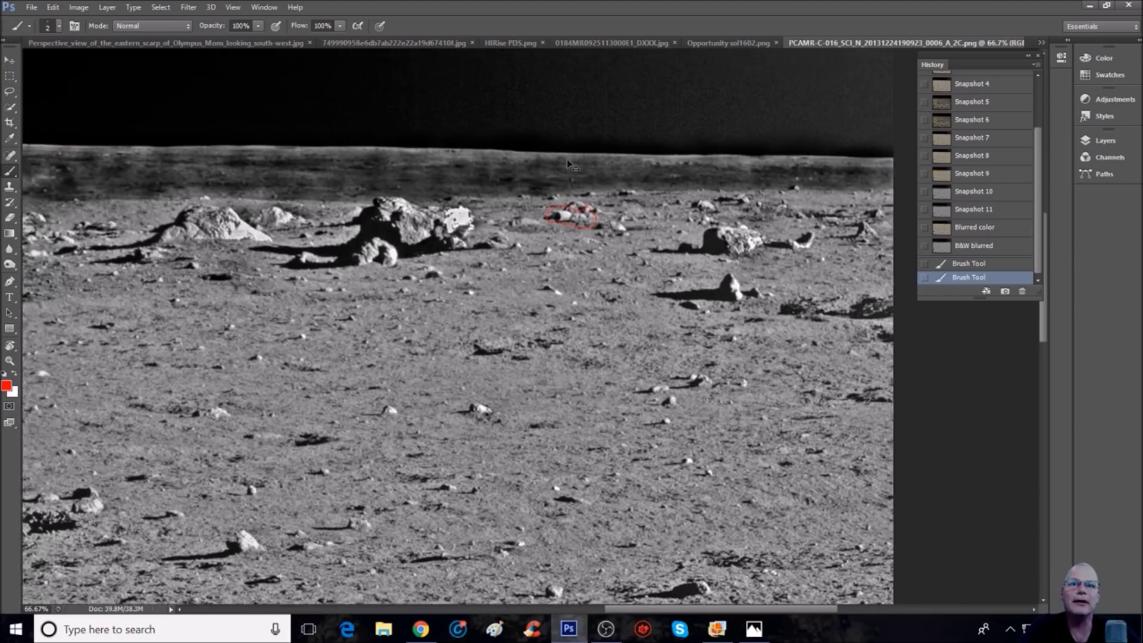
scroll(570, 163, down, 2)
scroll(571, 164, up, 2)
scroll(666, 214, up, 2)
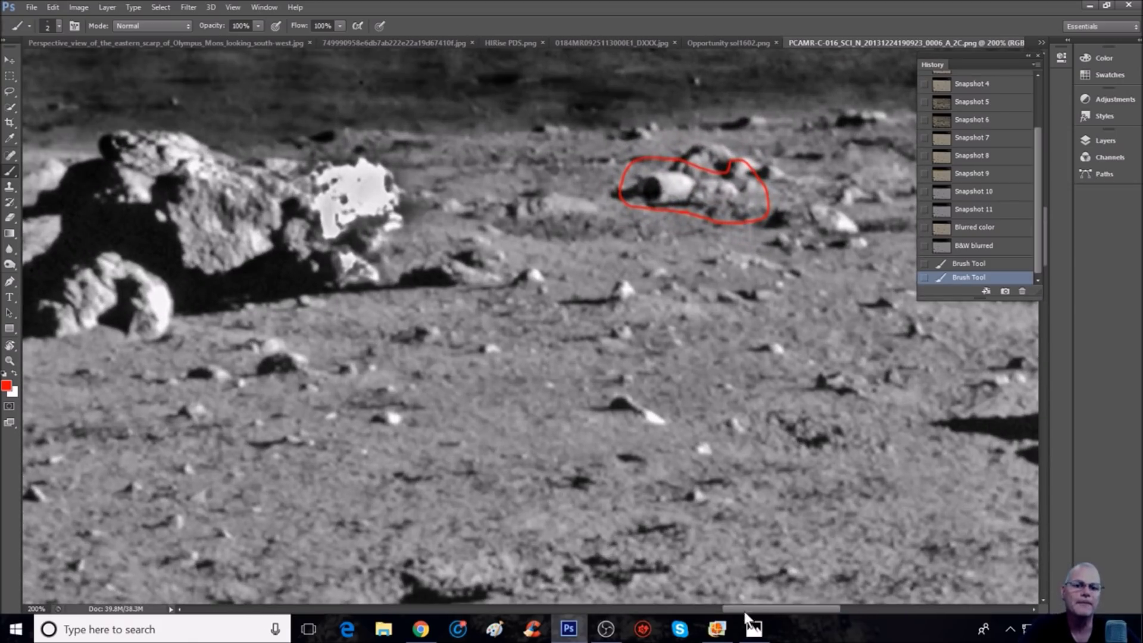
drag(746, 609, 771, 609)
scroll(619, 283, up, 2)
scroll(619, 283, up, 1)
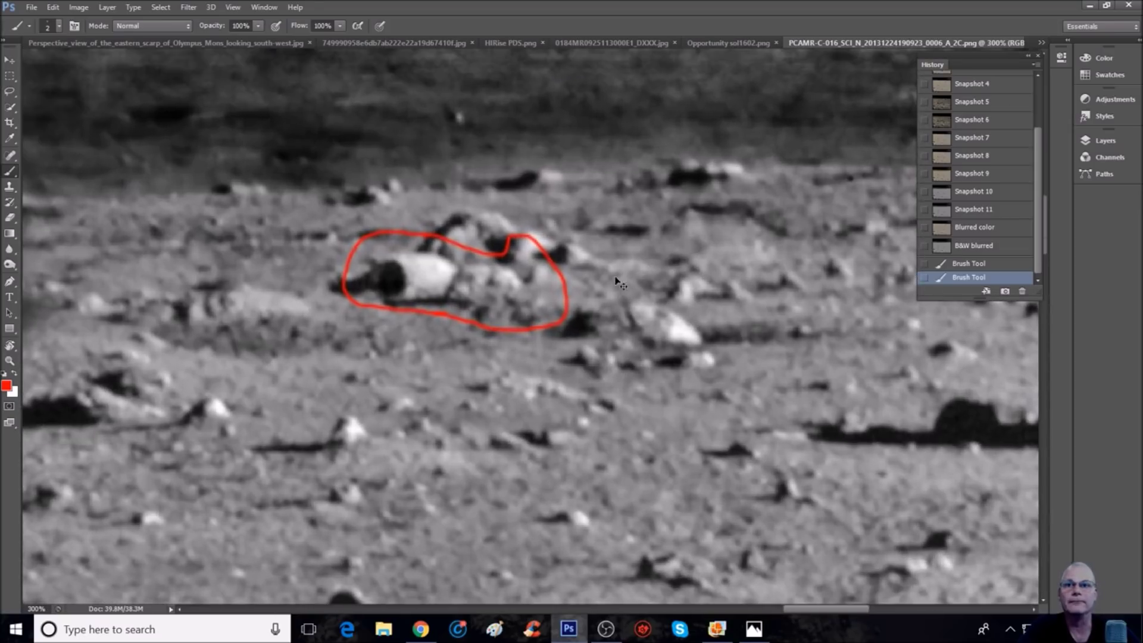
Compare the white cylindrical object in color Snapshots 1 and 2, tracing its lower edge in red, and restore the black-and-white Snapshot 10
scroll(1039, 113, up, 5)
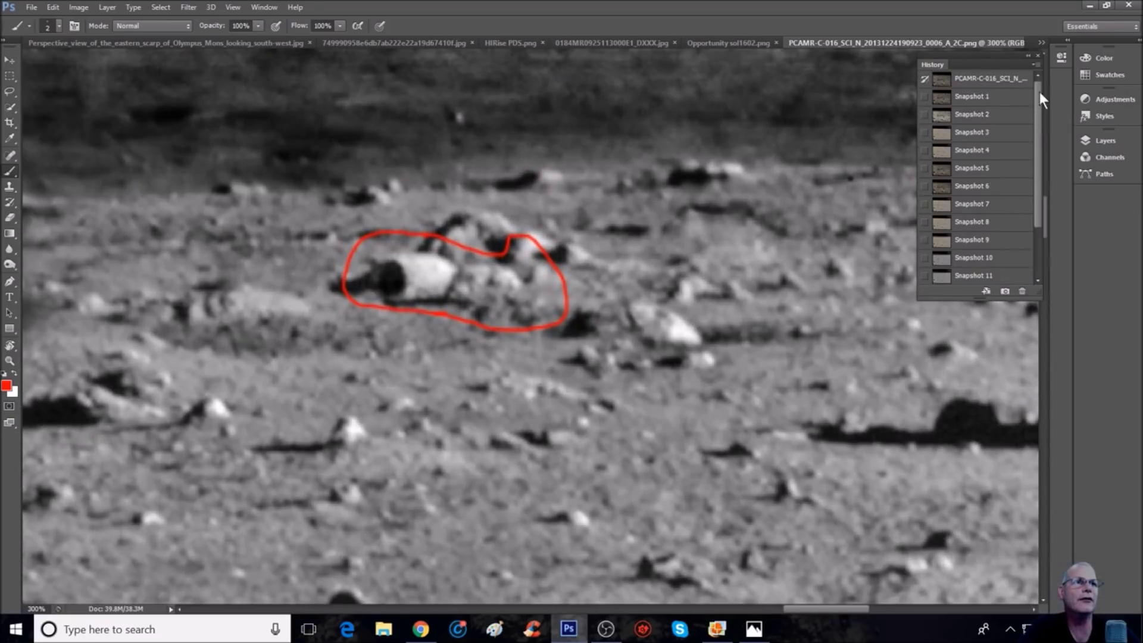
click(1000, 97)
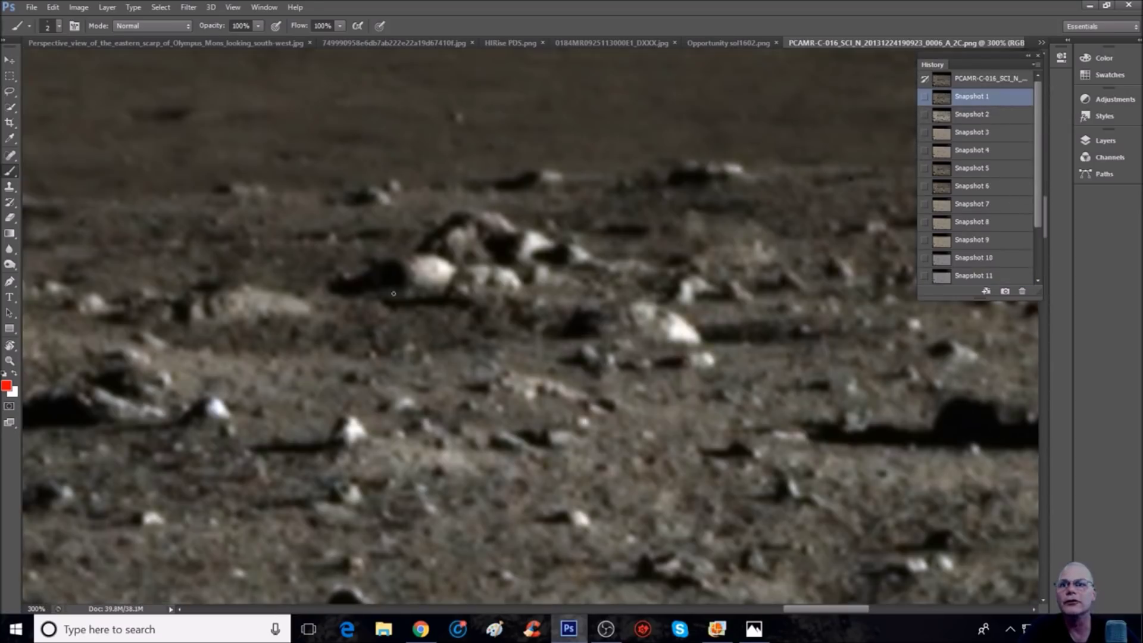
drag(375, 292, 431, 300)
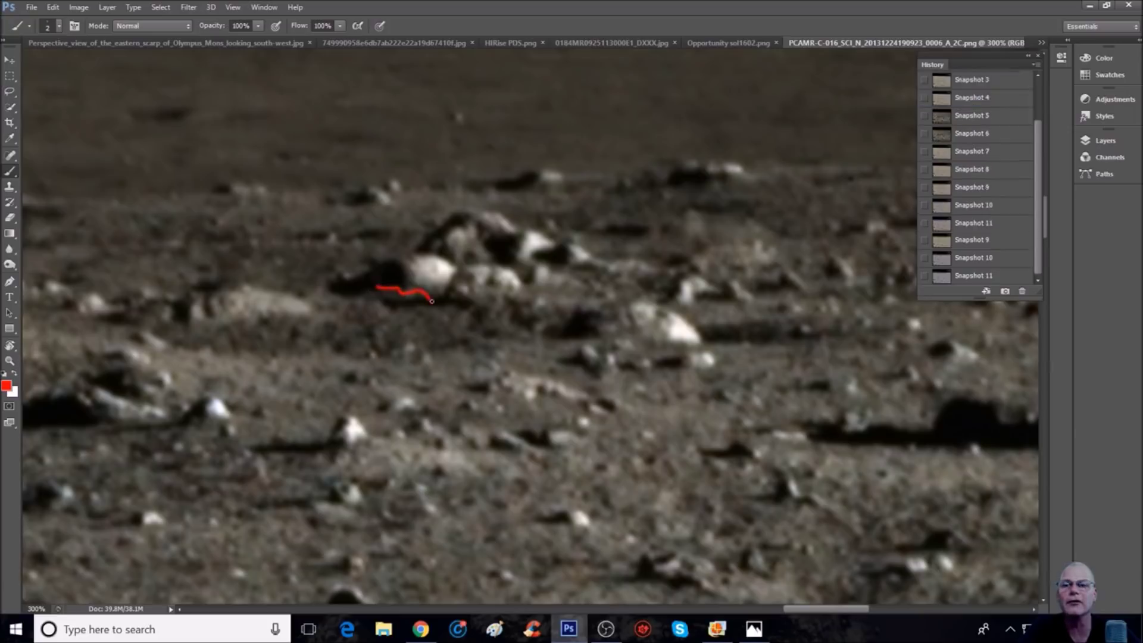
scroll(988, 174, up, 3)
click(999, 115)
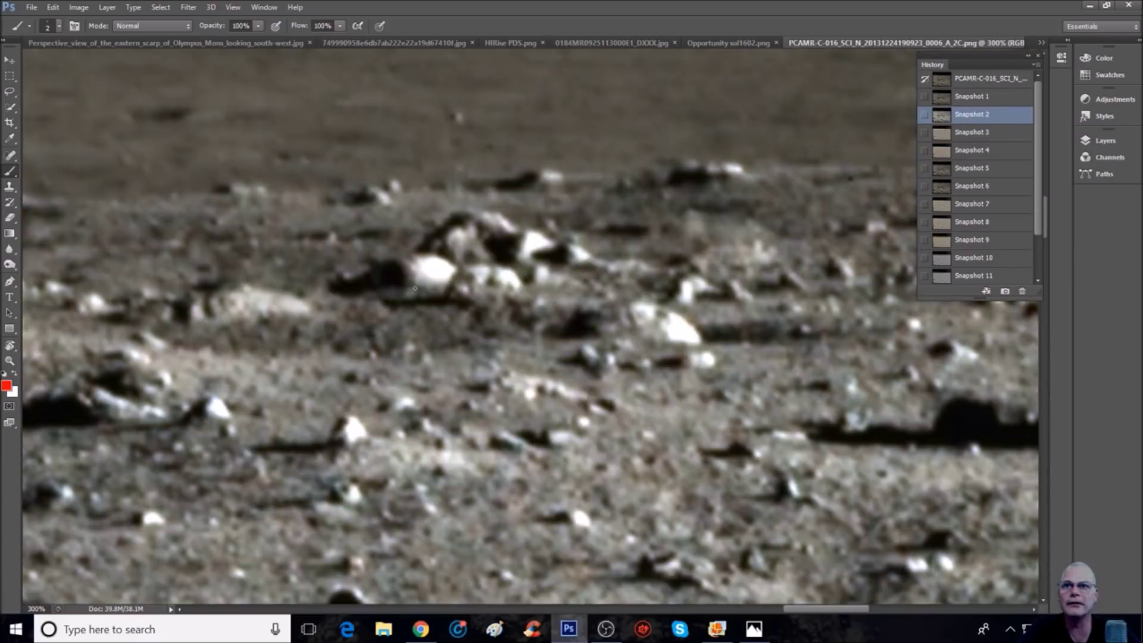
drag(424, 290, 368, 296)
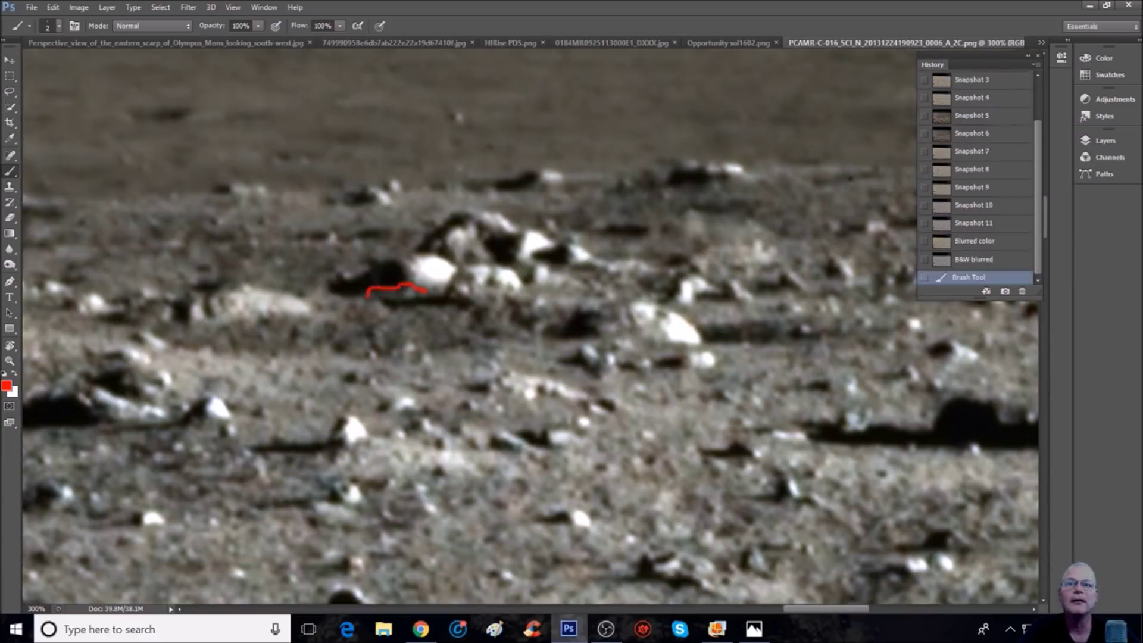
click(1000, 209)
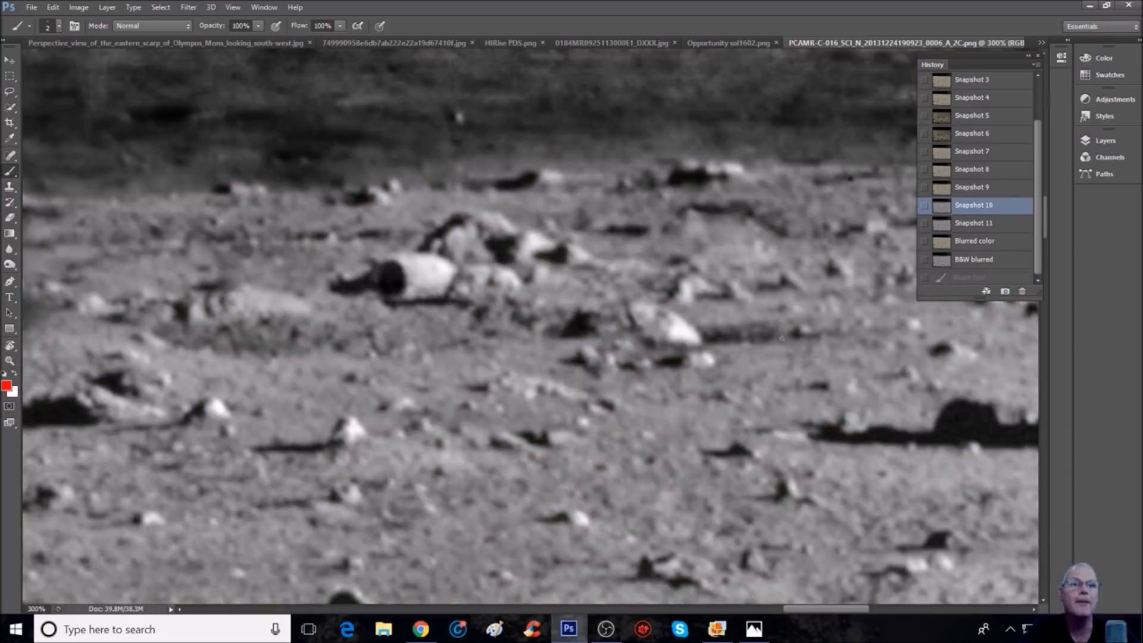
Circle the white rock behind the large boulder and the small round shape at its dark end in red, and restore Snapshot 10
drag(783, 608, 842, 607)
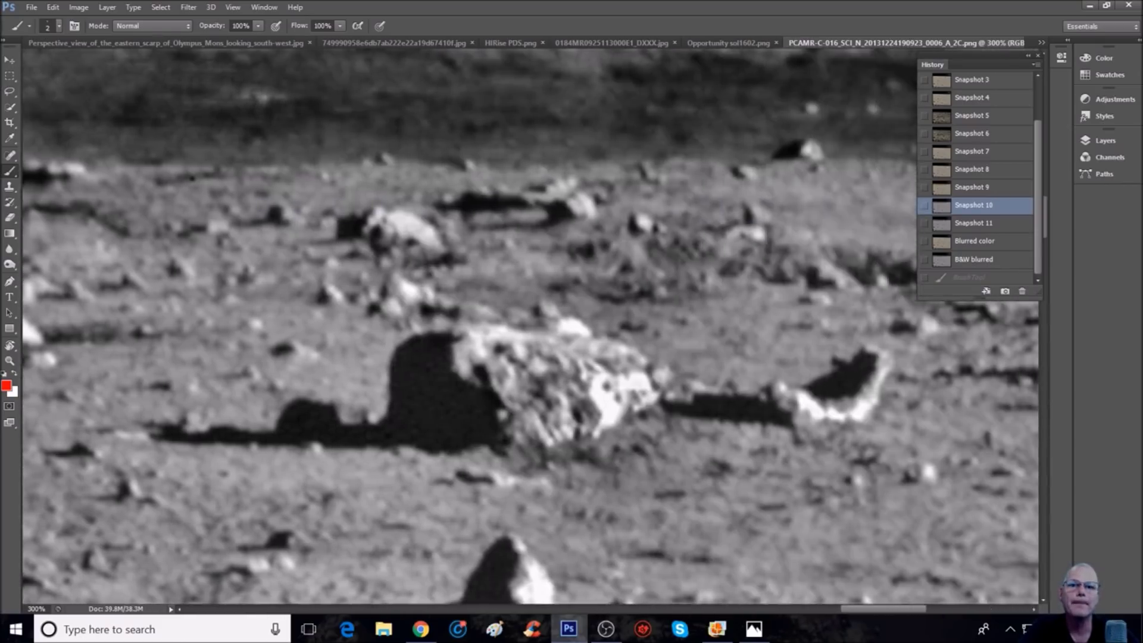
scroll(841, 597, down, 1)
mouse_move(352, 127)
mouse_down()
mouse_move(298, 230)
mouse_move(506, 158)
mouse_up()
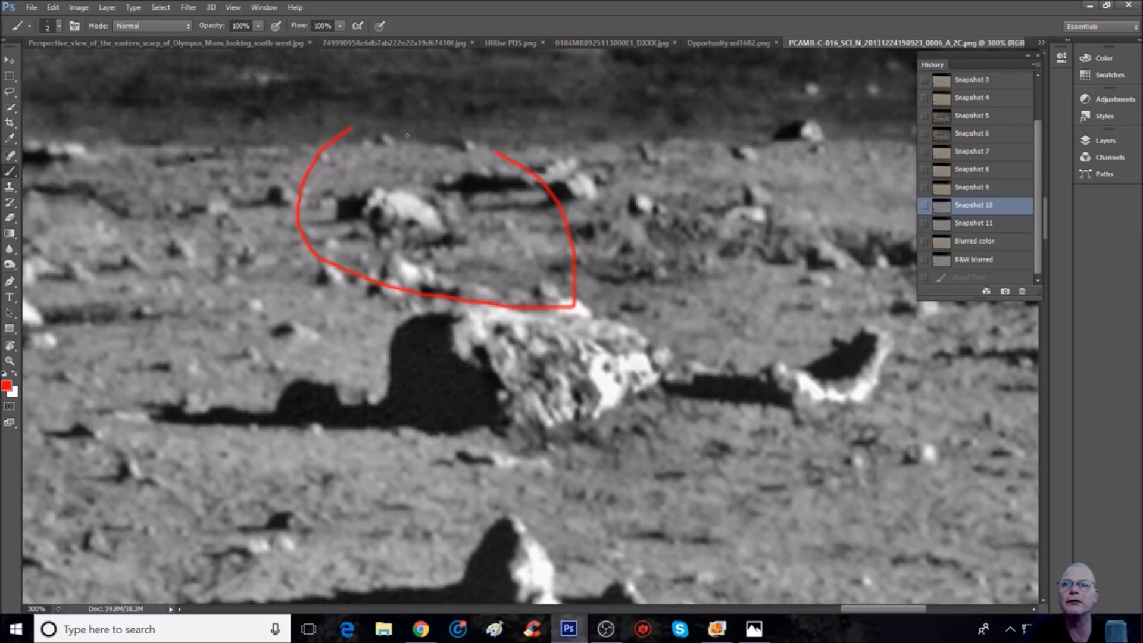
drag(441, 139, 310, 153)
mouse_move(355, 187)
mouse_down()
mouse_move(343, 219)
mouse_move(403, 244)
mouse_move(404, 202)
mouse_move(362, 192)
mouse_up()
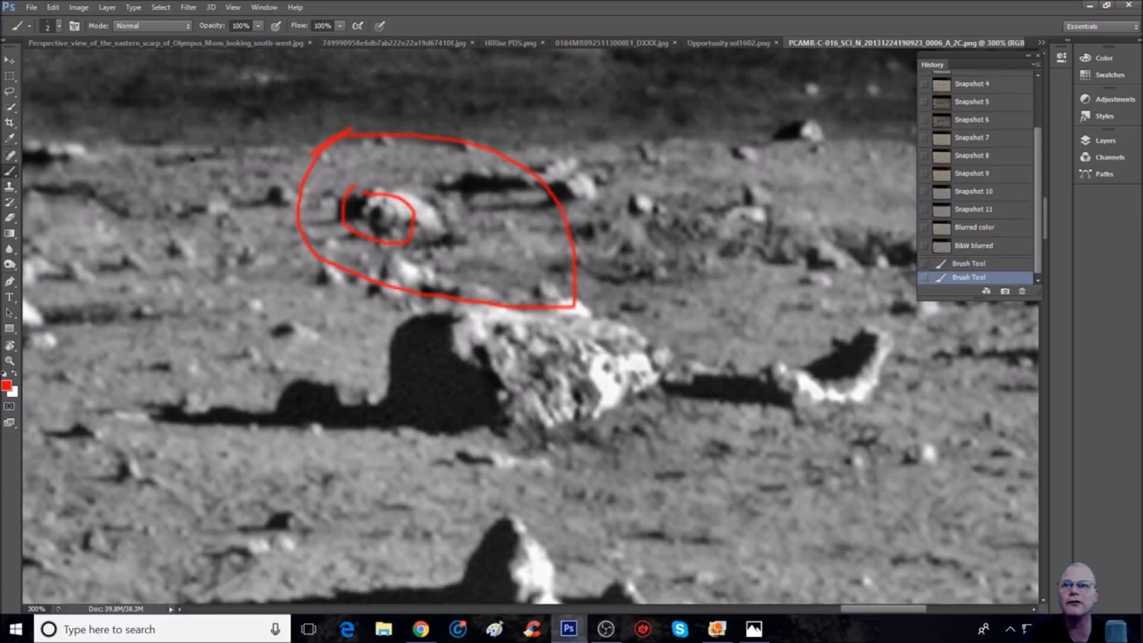
click(373, 211)
mouse_move(375, 205)
mouse_down()
mouse_move(391, 209)
mouse_move(369, 221)
mouse_move(384, 224)
mouse_move(377, 241)
mouse_up()
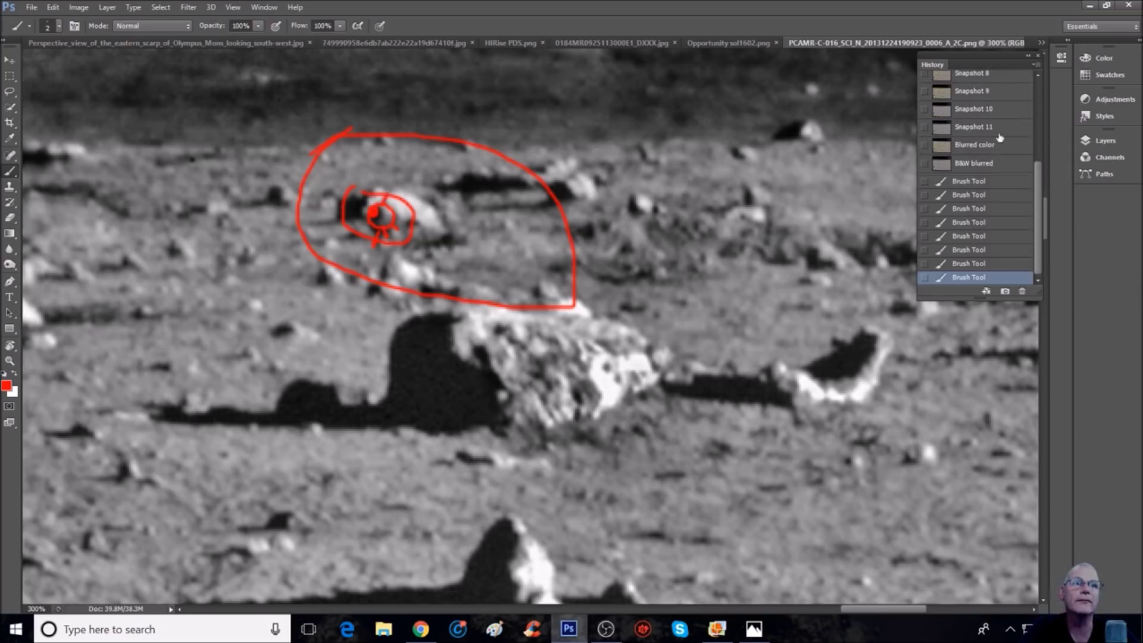
click(974, 109)
Examine the unmarked white rock and its square dark end up close at 400% and 500% magnification
scroll(357, 148, up, 3)
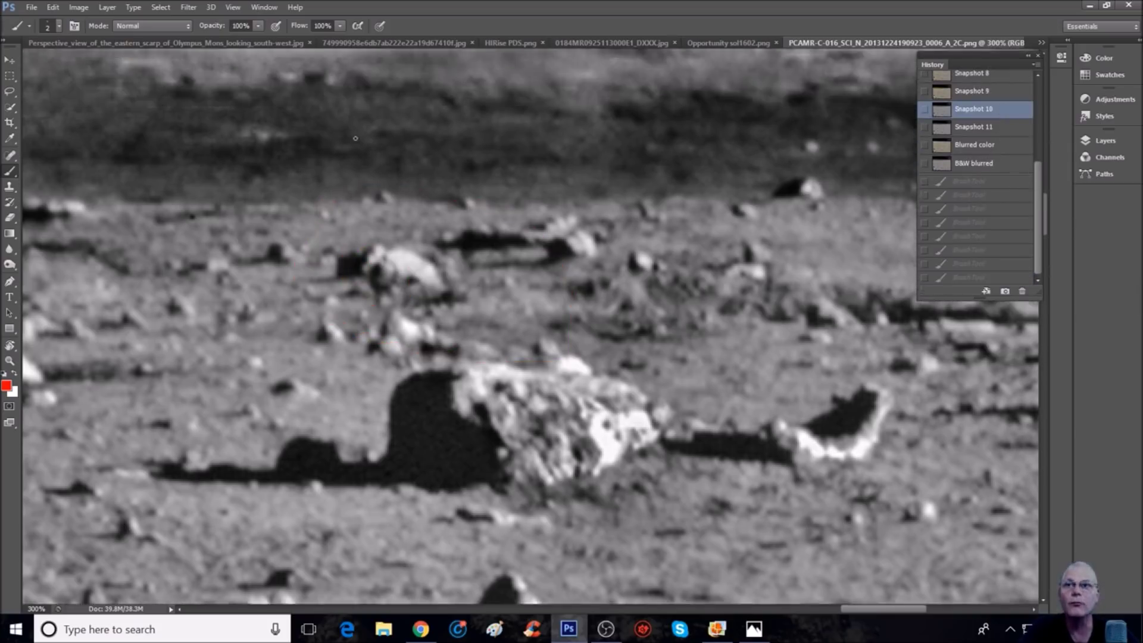
key(ctrl+plus)
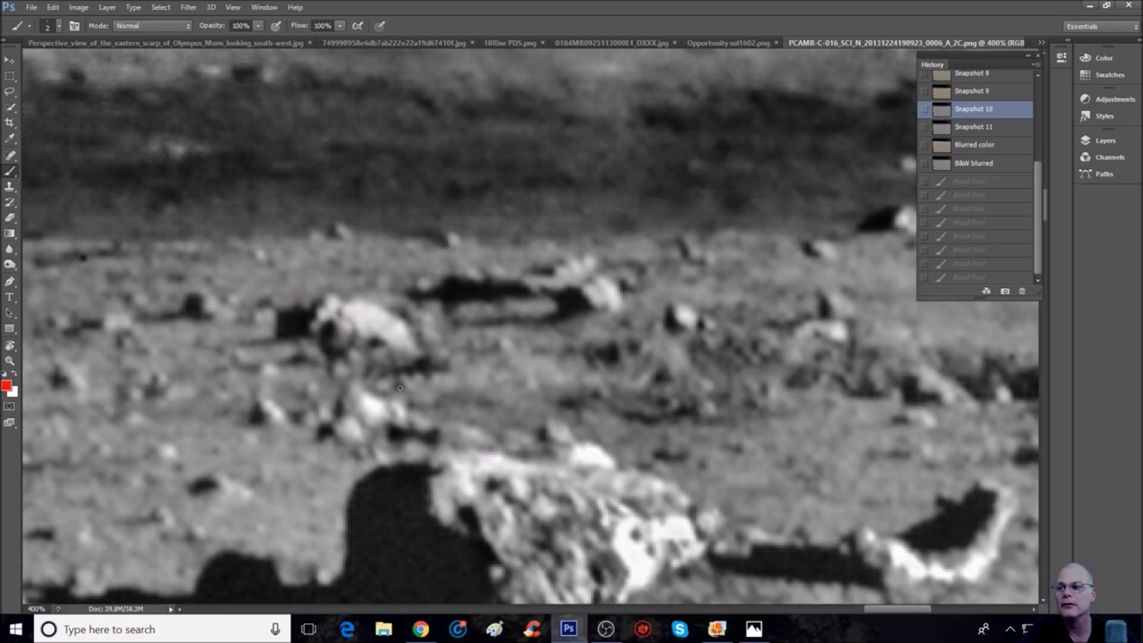
drag(871, 607, 852, 609)
key(ctrl+plus)
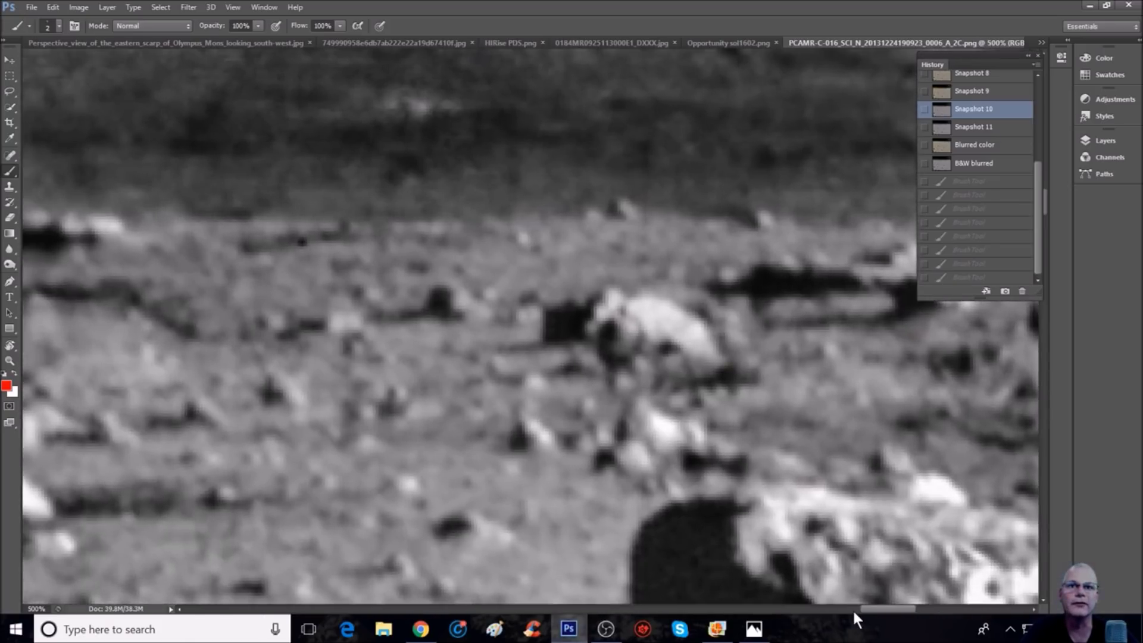
key(ctrl+minus)
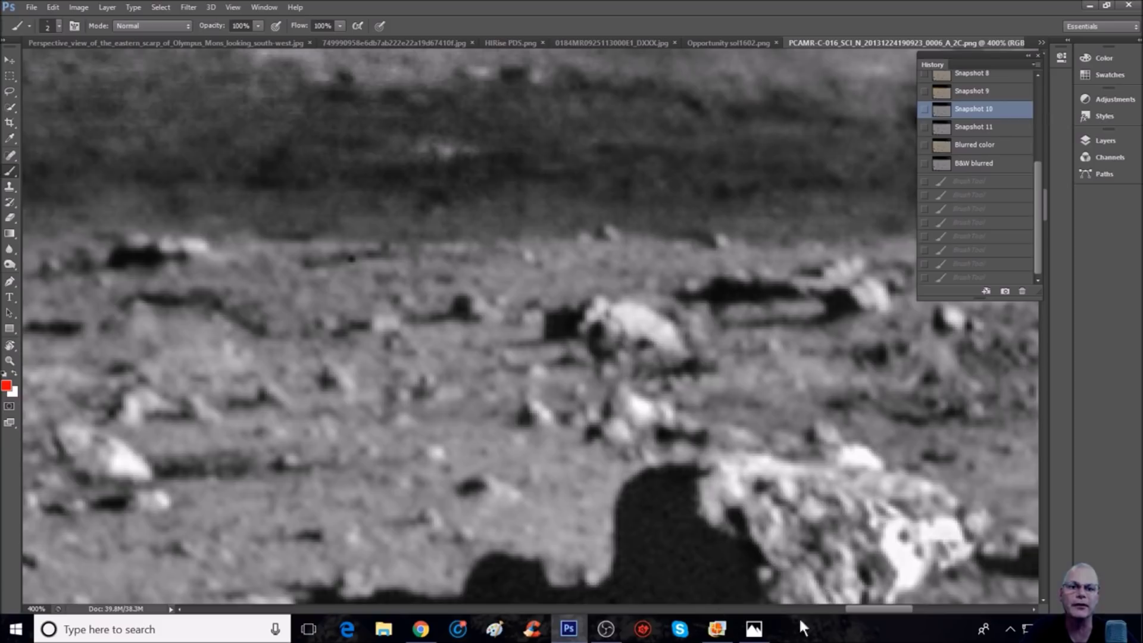
Circle the bright white patch on the large boulder, trace its jagged inner edge in red, and restore Snapshot 10
drag(862, 611, 882, 607)
scroll(882, 607, down, 3)
mouse_move(616, 367)
mouse_down()
mouse_move(591, 377)
mouse_move(564, 427)
mouse_move(577, 446)
mouse_move(575, 481)
mouse_move(629, 505)
mouse_move(683, 457)
mouse_move(659, 386)
mouse_move(606, 369)
mouse_move(602, 407)
mouse_move(622, 441)
mouse_up()
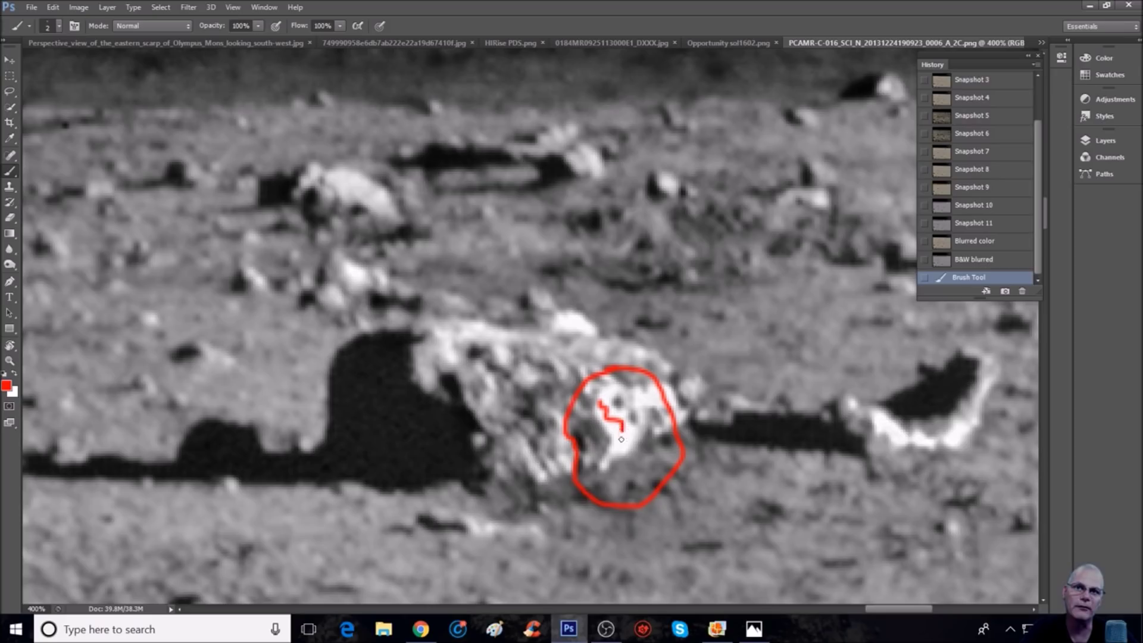
click(982, 193)
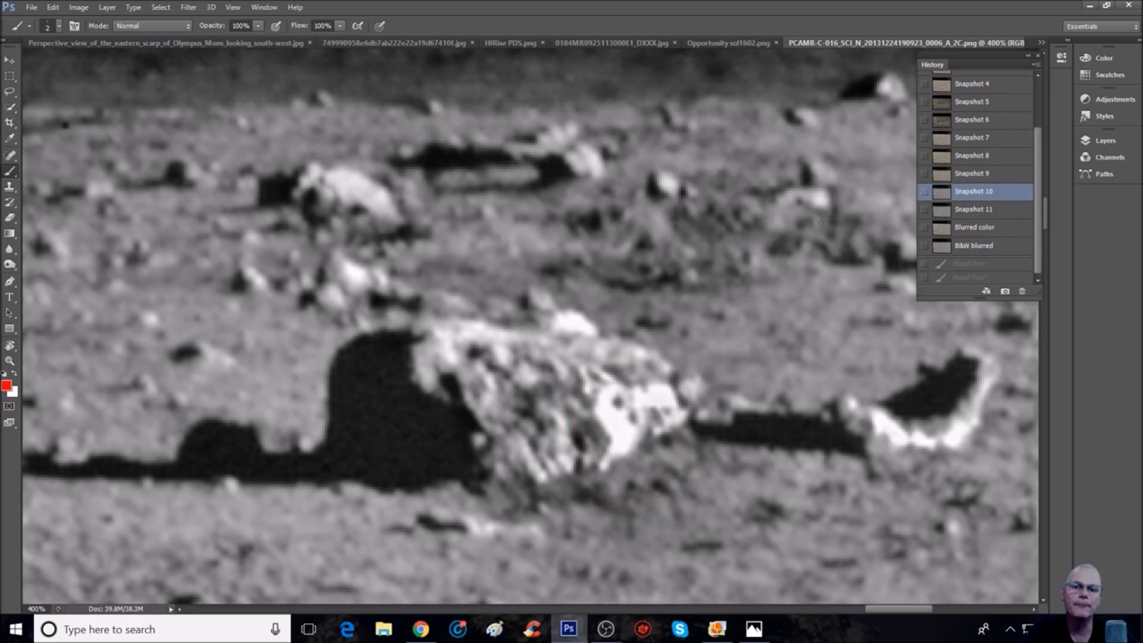
Trace two wavy parallel lines in red down the lower face of the large boulder, beside its bright patch
key(ctrl+minus)
key(ctrl+plus)
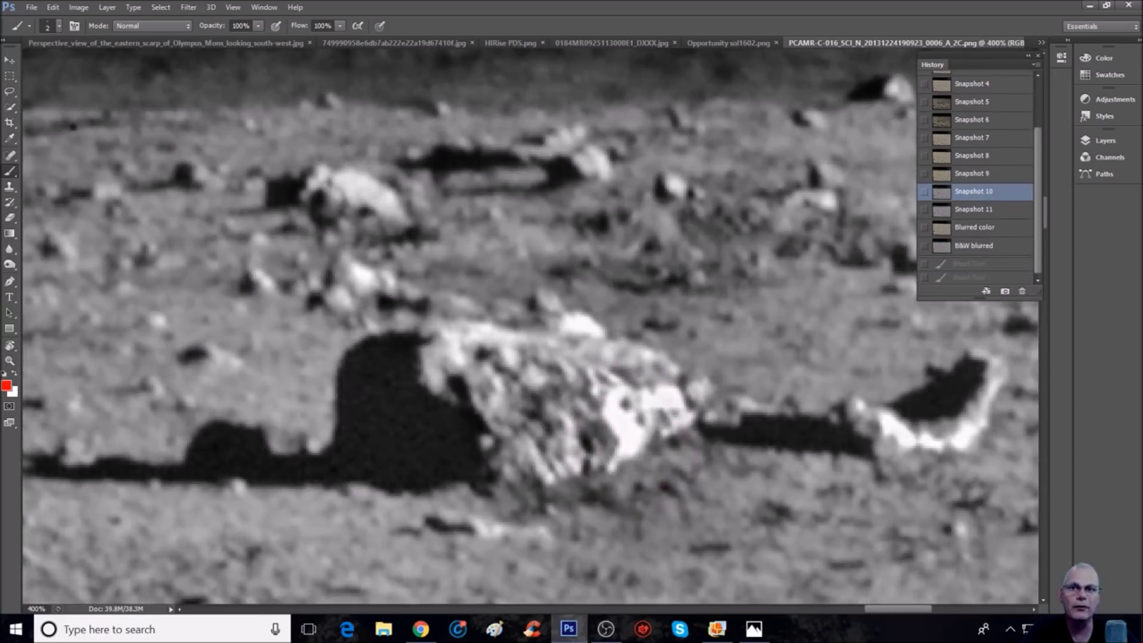
mouse_move(551, 413)
mouse_down()
mouse_move(554, 452)
mouse_move(572, 479)
mouse_move(544, 438)
mouse_move(565, 480)
mouse_up()
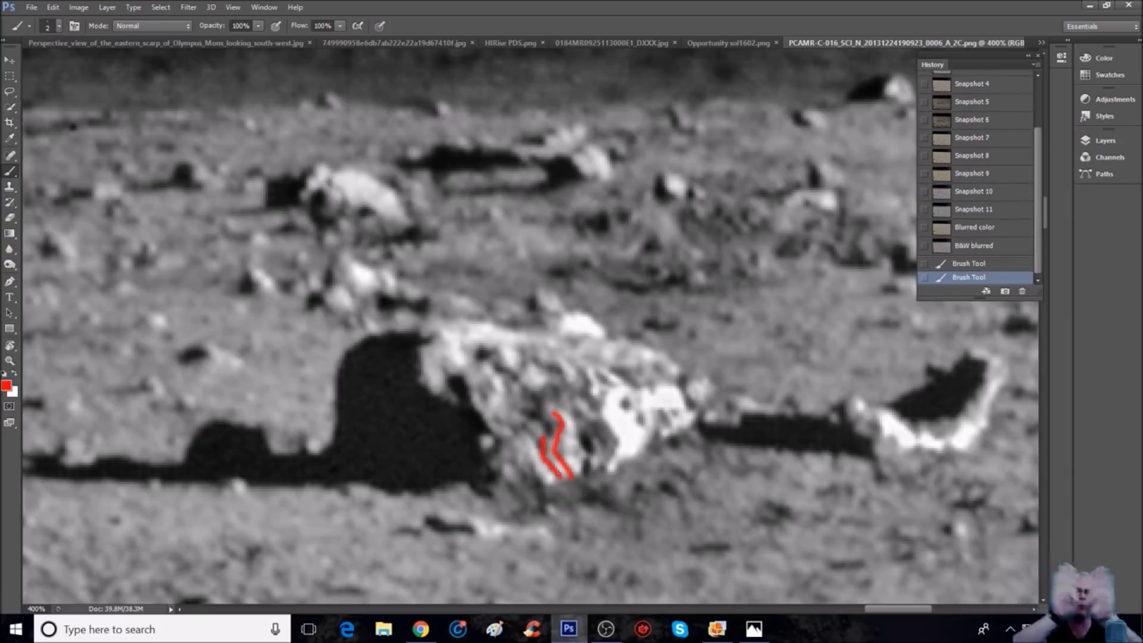
Examine the marked boulder's surroundings at 200% and the wider landscape and large rock formations toward the horizon at 100%
key(ctrl+minus)
key(ctrl+minus)
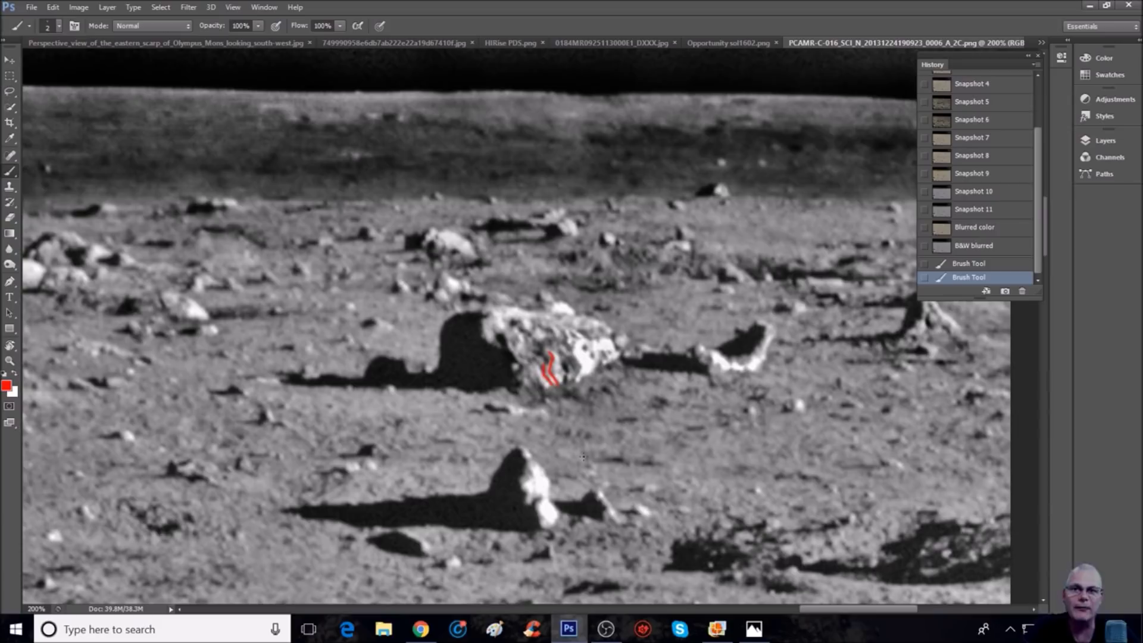
drag(831, 608, 861, 609)
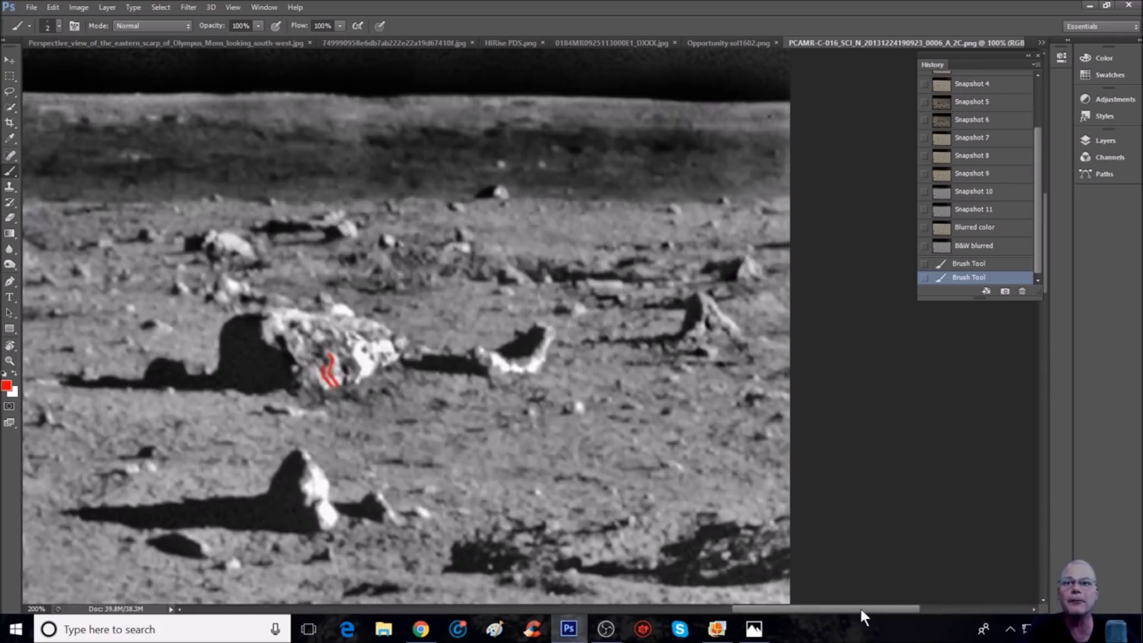
drag(860, 606, 842, 607)
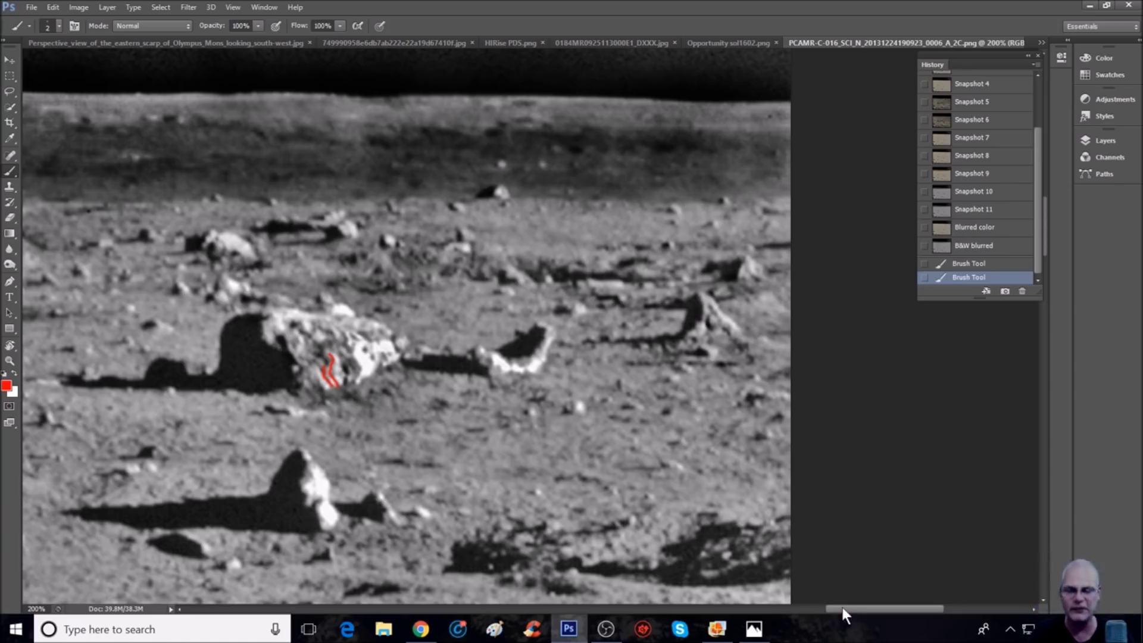
key(ctrl+minus)
drag(791, 606, 642, 605)
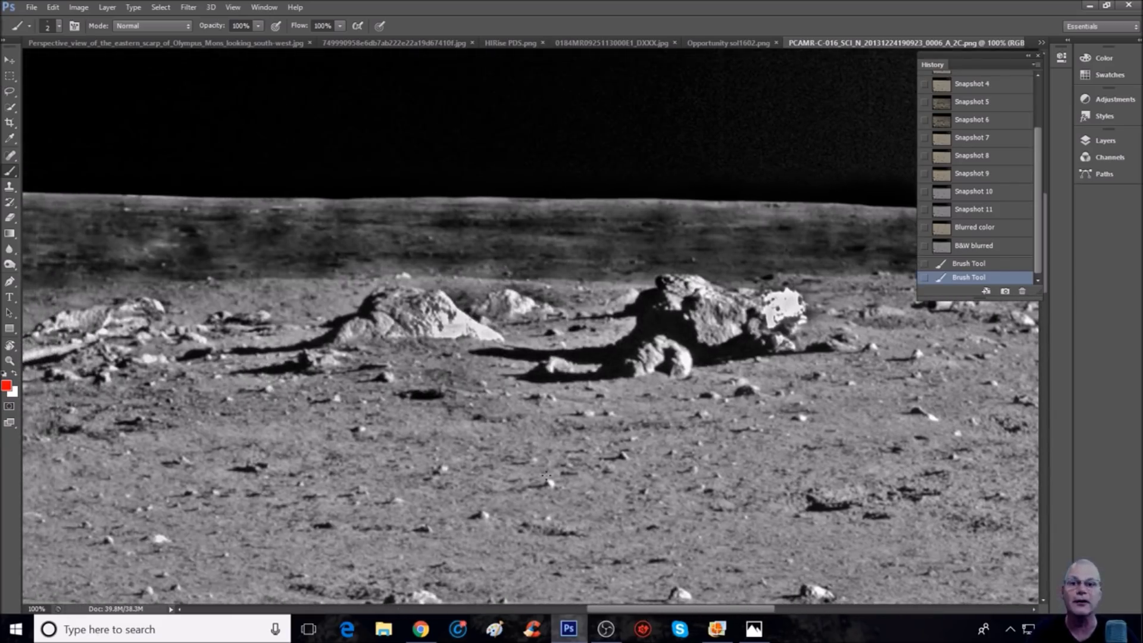